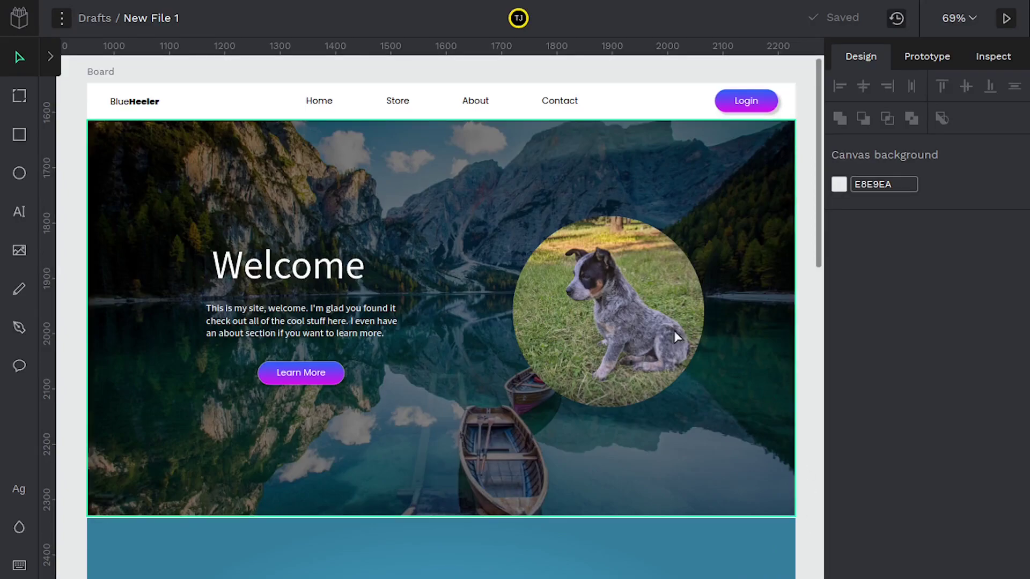
- Inspect the hero elements: dog image, Welcome heading, paragraph, Learn More button and hero group
{"action": "left_click", "coordinate": [635, 311]}
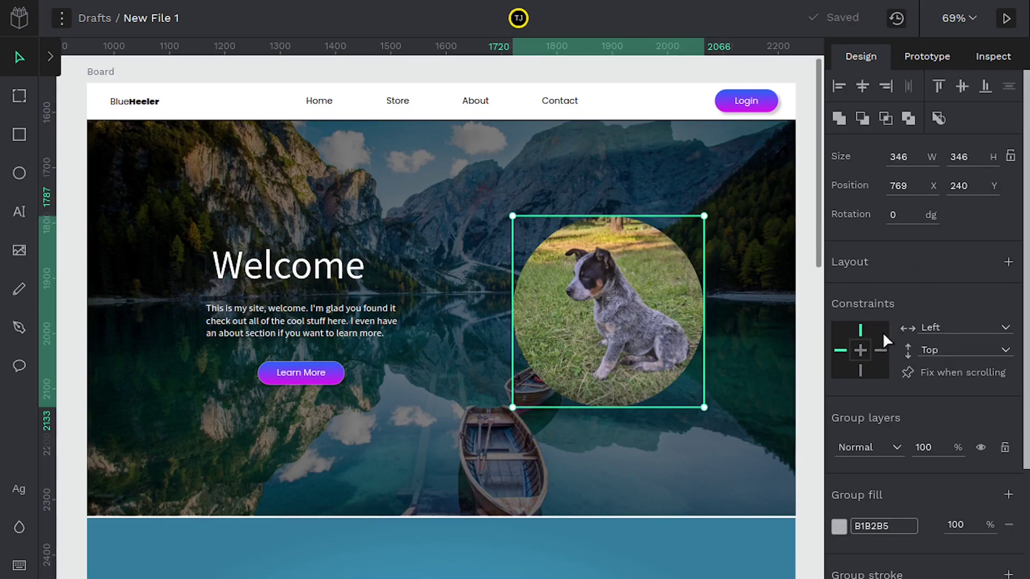
{"action": "left_click", "coordinate": [308, 274]}
{"action": "left_click", "coordinate": [309, 329]}
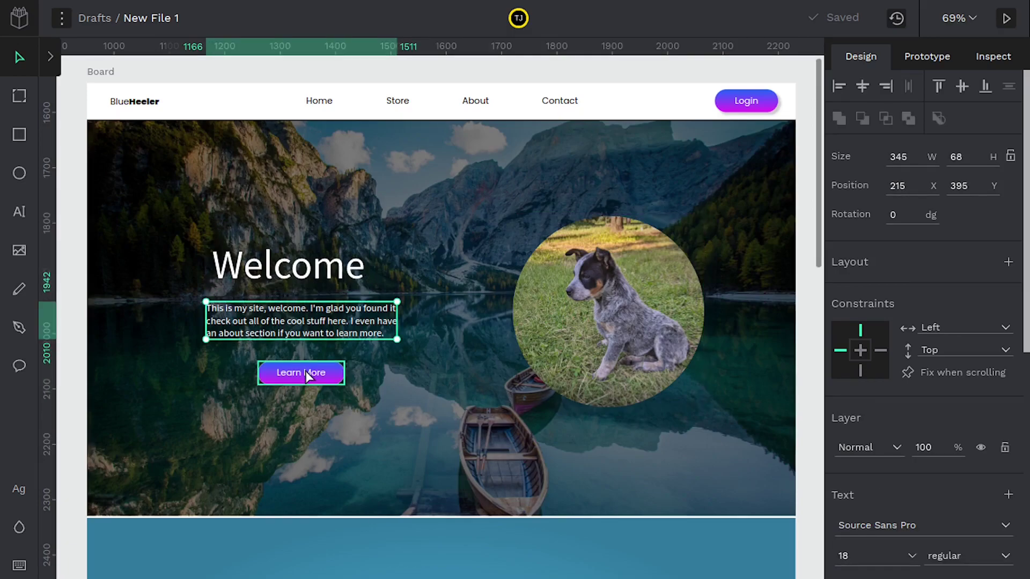
{"action": "left_click", "coordinate": [305, 371]}
{"action": "left_click", "coordinate": [290, 267]}
{"action": "left_click", "coordinate": [659, 156]}
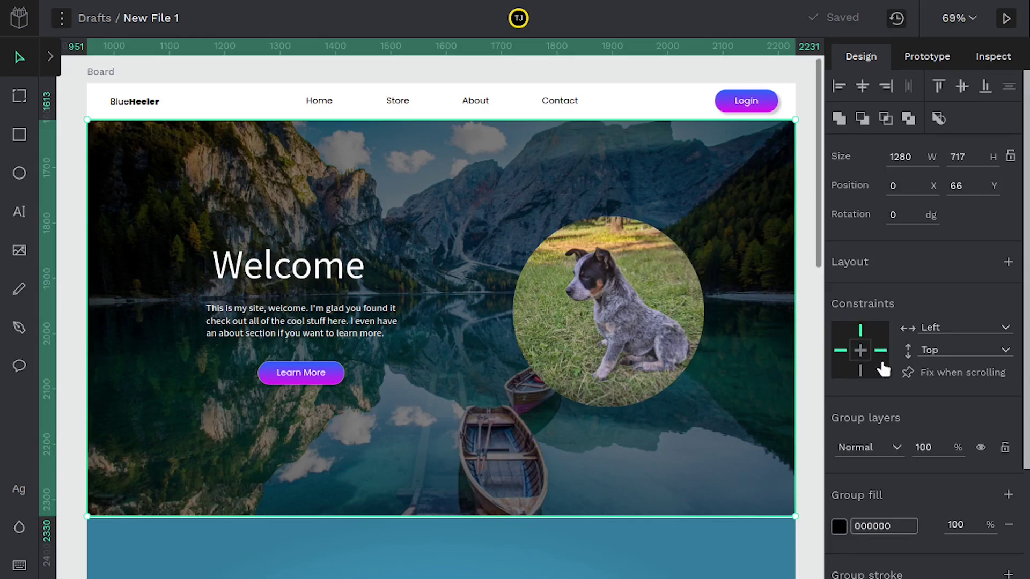
- Keep the hero group's constraints at Left horizontally and Top vertically
{"action": "left_click", "coordinate": [938, 328]}
{"action": "left_click", "coordinate": [931, 340]}
{"action": "left_click", "coordinate": [933, 349]}
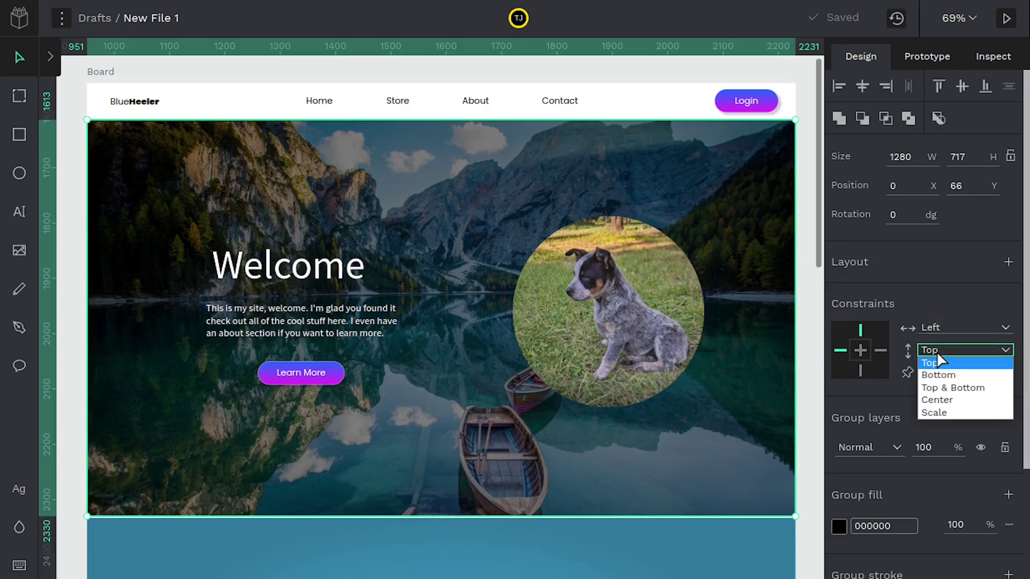
{"action": "left_click", "coordinate": [936, 363]}
{"action": "left_click", "coordinate": [620, 311]}
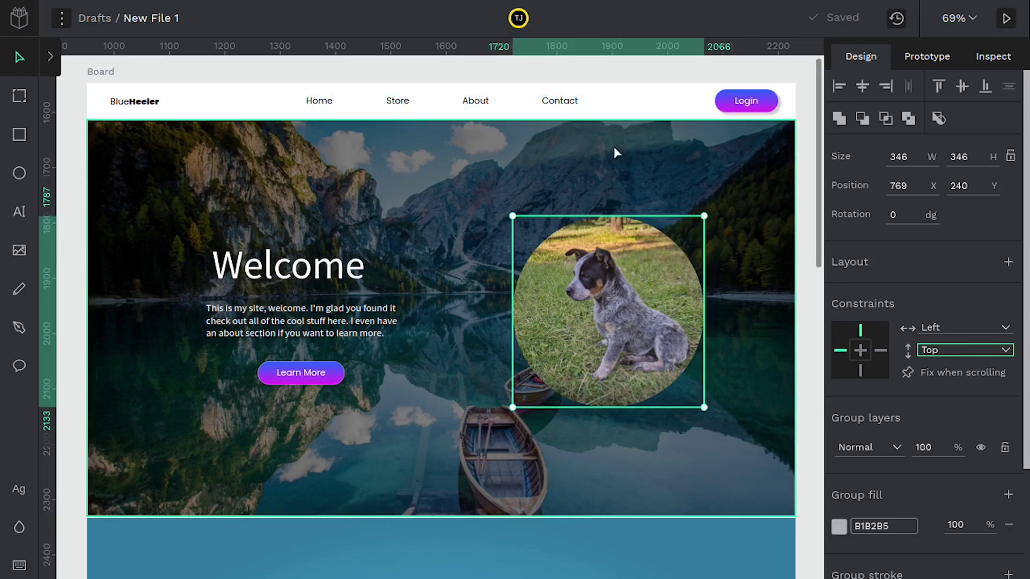
- Select the Board layer and resize it from its top-right corner to about 1282 × 2139
{"action": "left_click", "coordinate": [49, 56]}
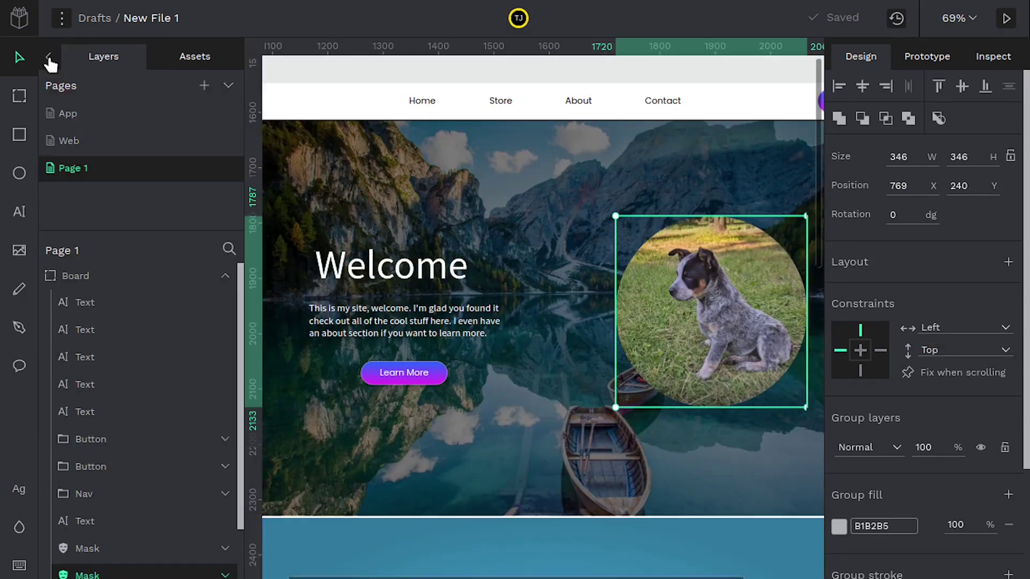
{"action": "left_click", "coordinate": [110, 272]}
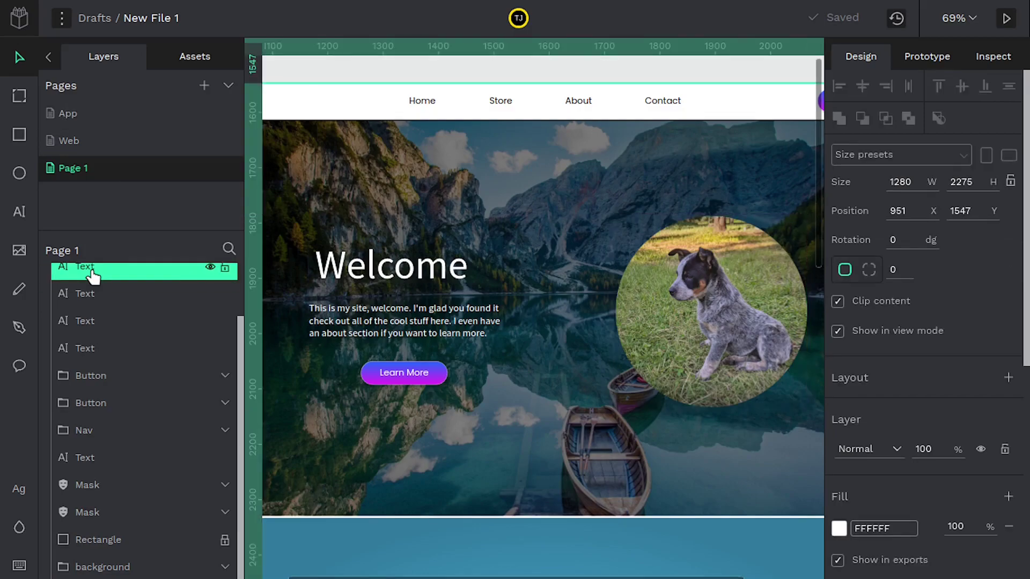
{"action": "left_click", "coordinate": [49, 58]}
{"action": "left_click_drag", "start_coordinate": [795, 83], "coordinate": [795, 111]}
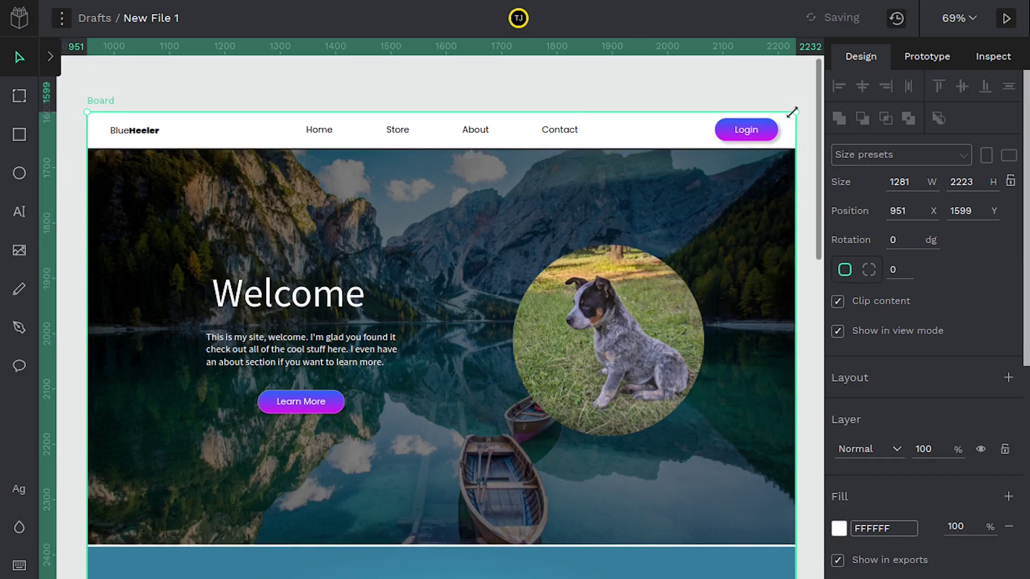
{"action": "left_click_drag", "start_coordinate": [793, 112], "coordinate": [796, 158]}
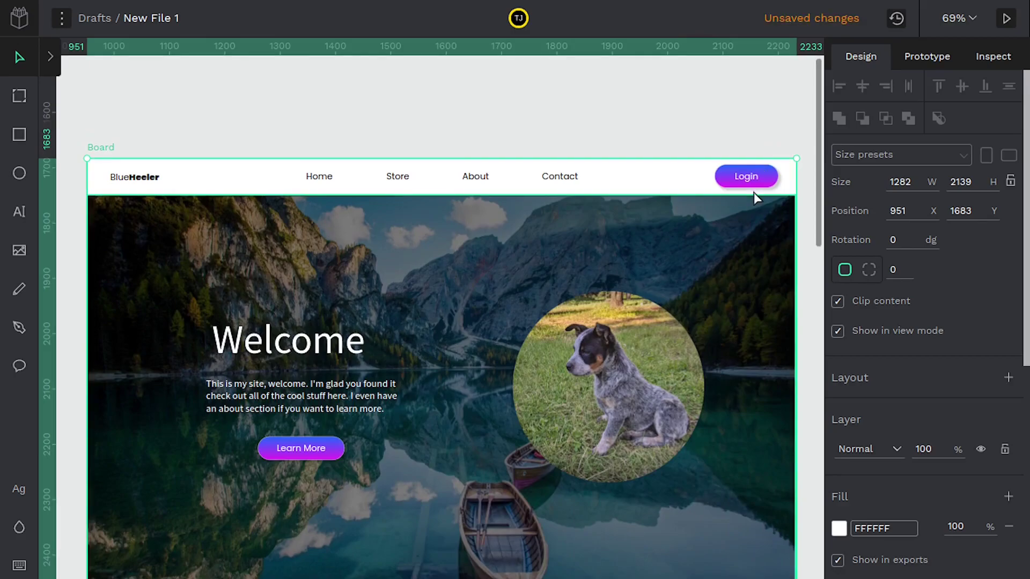
{"action": "left_click", "coordinate": [666, 403]}
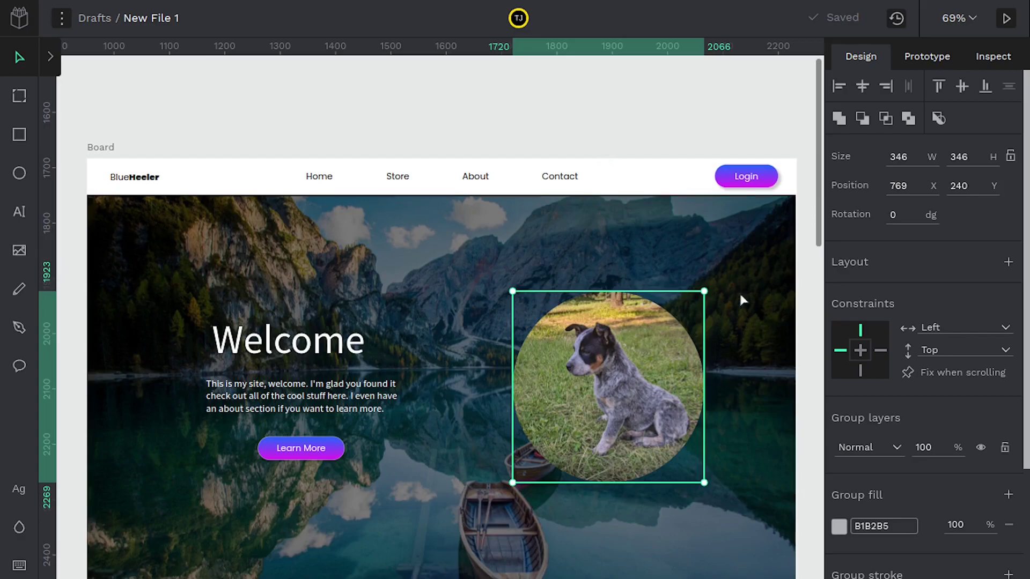
- Set the dog image's horizontal constraint to Right
{"action": "left_click", "coordinate": [957, 334]}
{"action": "left_click", "coordinate": [936, 344]}
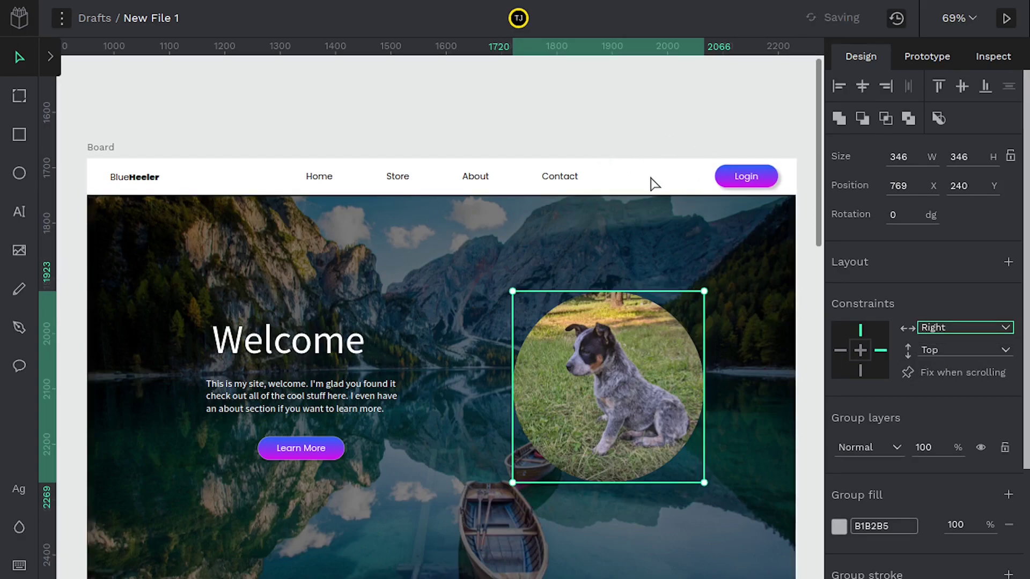
{"action": "key", "text": "Escape"}
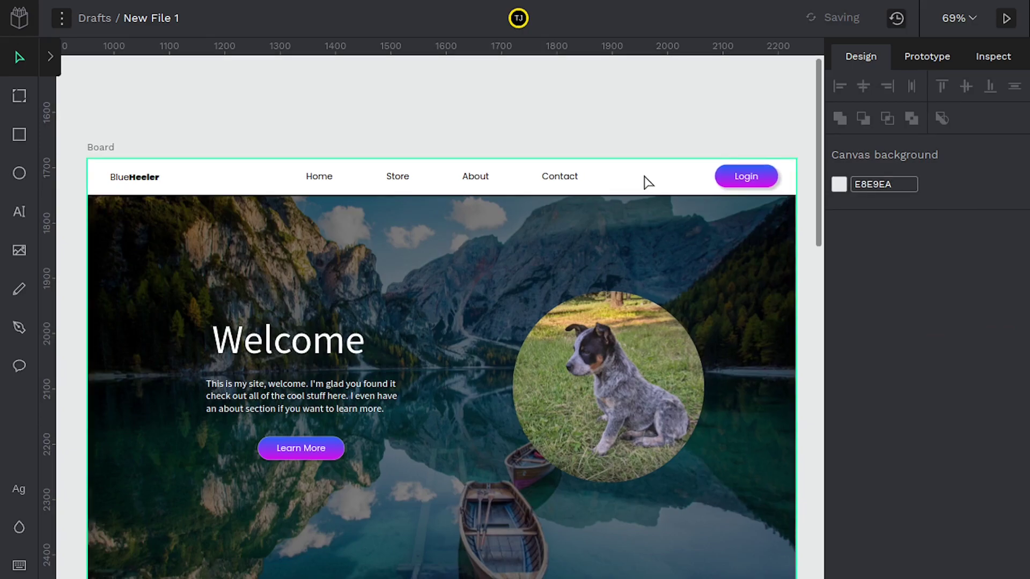
- Resize the board from its top-right corner, widening then shrinking it to about 1282 × 2180
{"action": "left_click", "coordinate": [648, 182]}
{"action": "left_click_drag", "start_coordinate": [796, 156], "coordinate": [794, 124]}
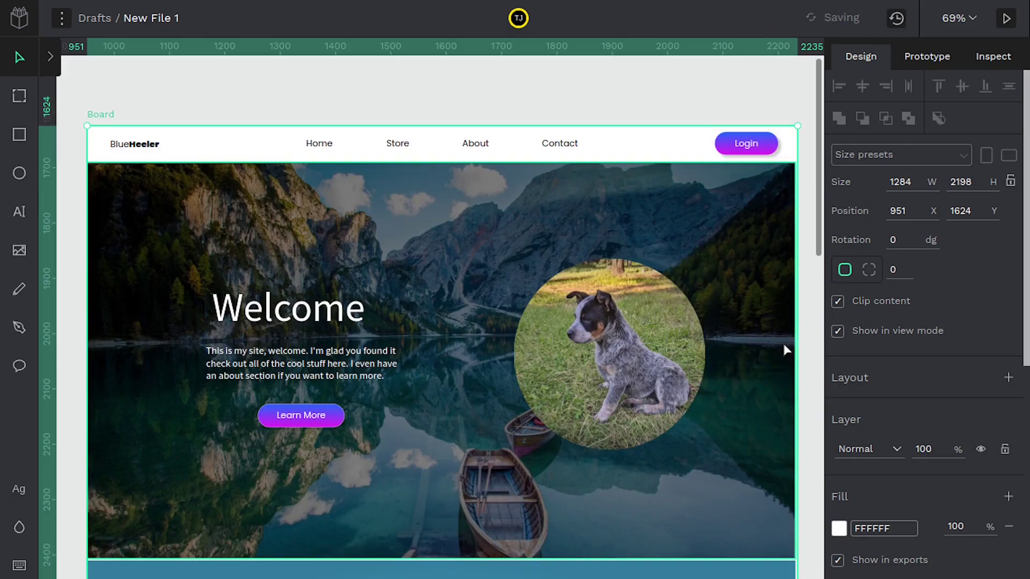
{"action": "left_click_drag", "start_coordinate": [794, 126], "coordinate": [869, 153]}
{"action": "scroll", "coordinate": [721, 165], "scroll_direction": "right", "scroll_amount": 3}
{"action": "left_click_drag", "start_coordinate": [707, 152], "coordinate": [635, 134]}
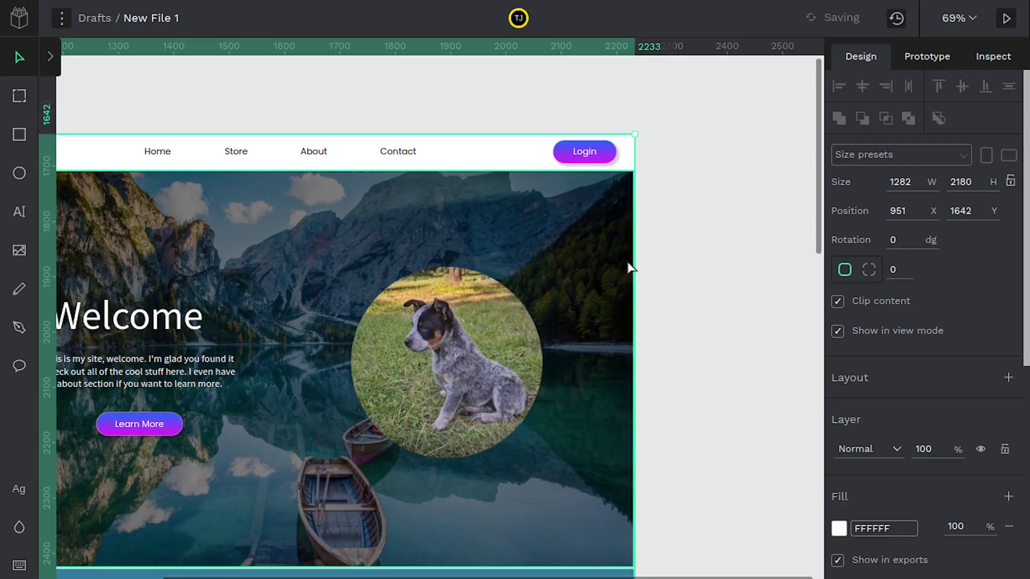
- Pin the dog image to Bottom and resize the board to test the pin
{"action": "left_click", "coordinate": [492, 340]}
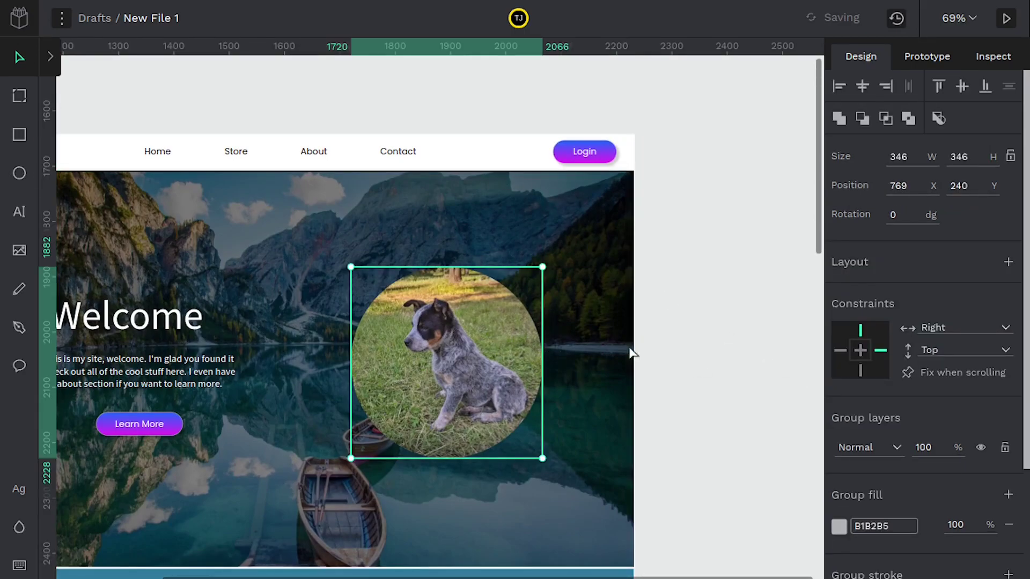
{"action": "left_click", "coordinate": [941, 350]}
{"action": "left_click", "coordinate": [943, 375]}
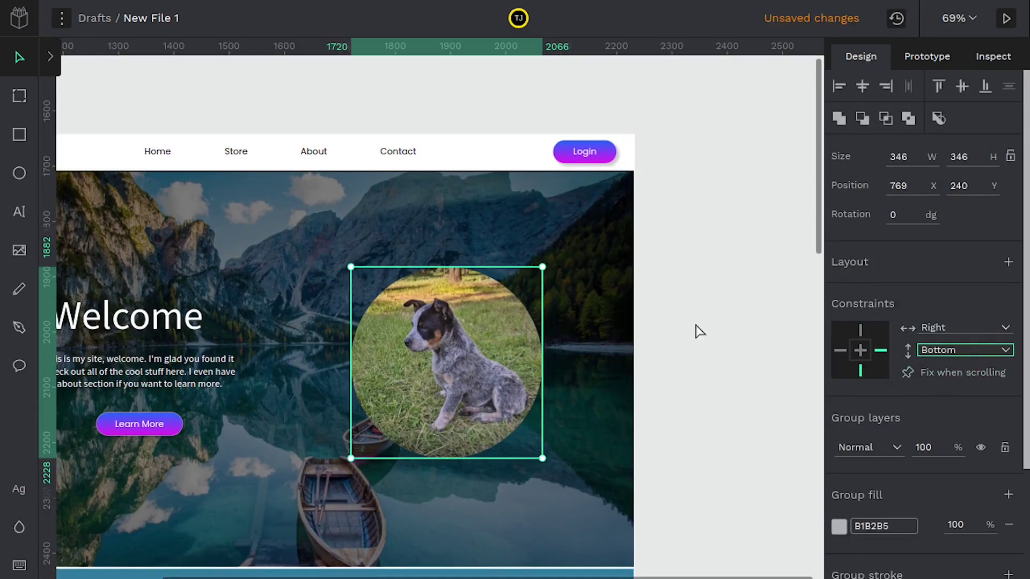
{"action": "left_click", "coordinate": [504, 159]}
{"action": "left_click", "coordinate": [542, 161]}
{"action": "left_click_drag", "start_coordinate": [636, 131], "coordinate": [634, 156]}
- Set the dog image's vertical constraint back to Top
{"action": "left_click", "coordinate": [481, 349]}
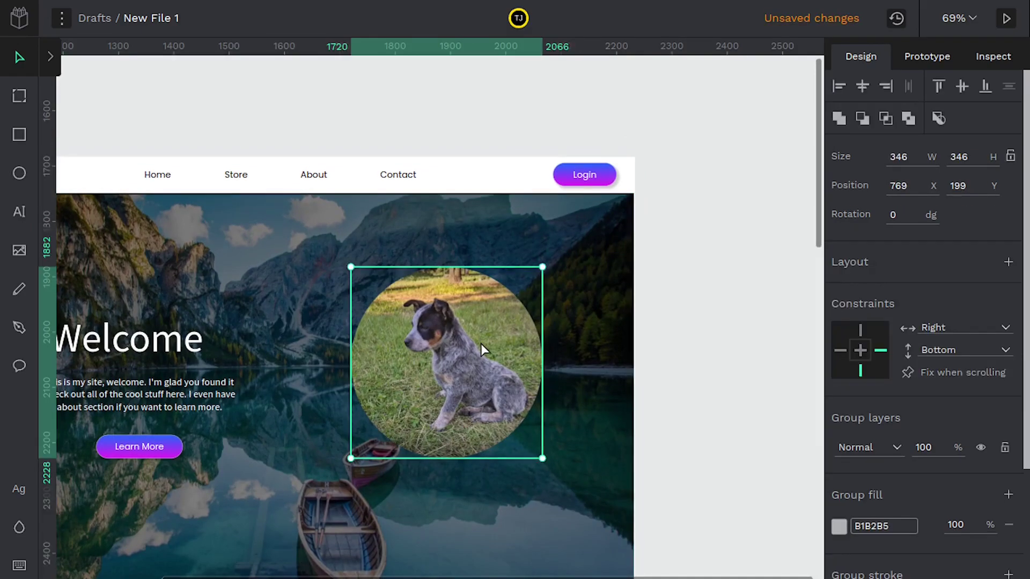
{"action": "left_click", "coordinate": [939, 350]}
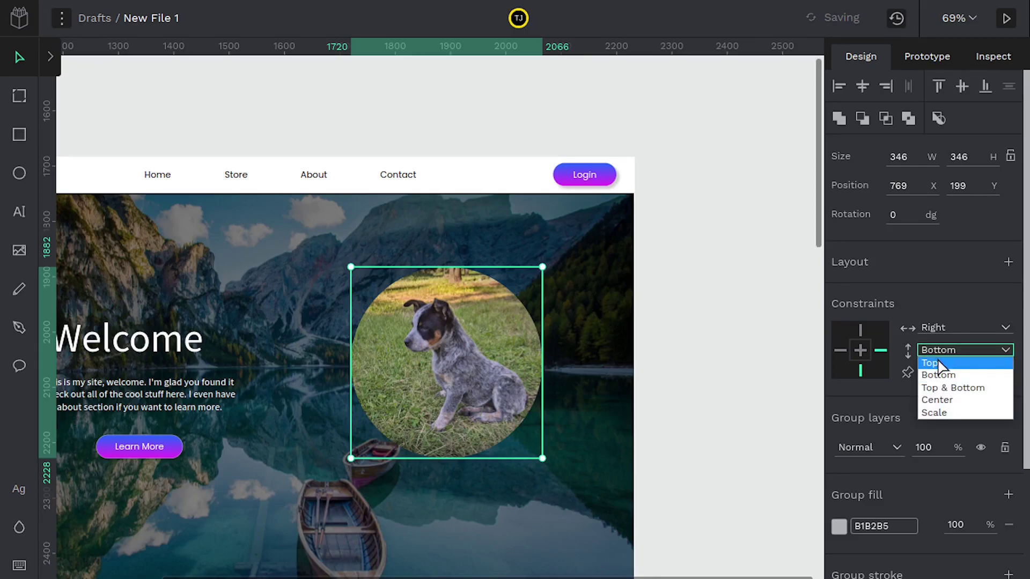
{"action": "left_click", "coordinate": [931, 361]}
{"action": "left_click_drag", "start_coordinate": [396, 379], "coordinate": [495, 312]}
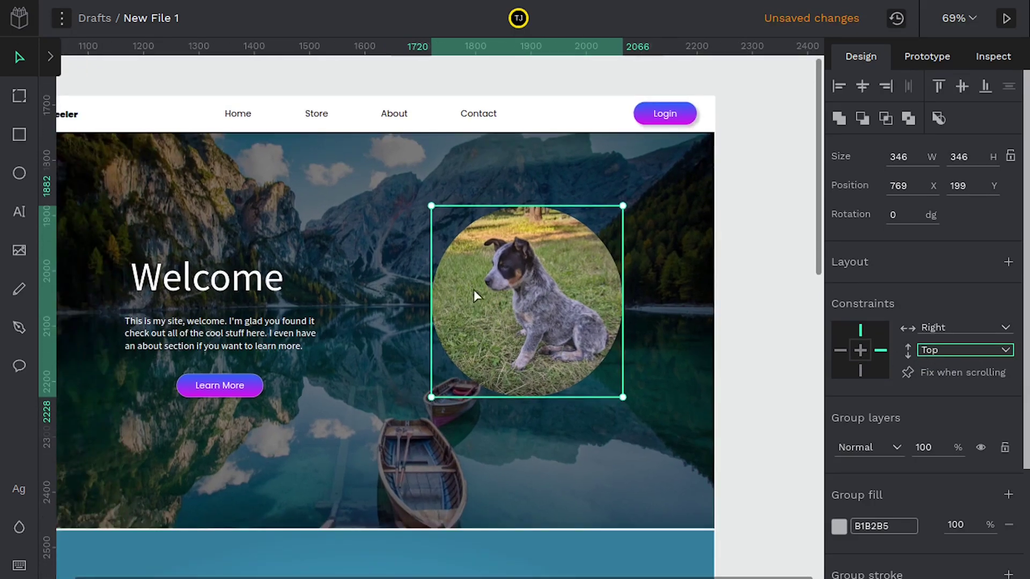
- Pin the Login button to the board's right edge
{"action": "left_click", "coordinate": [663, 115]}
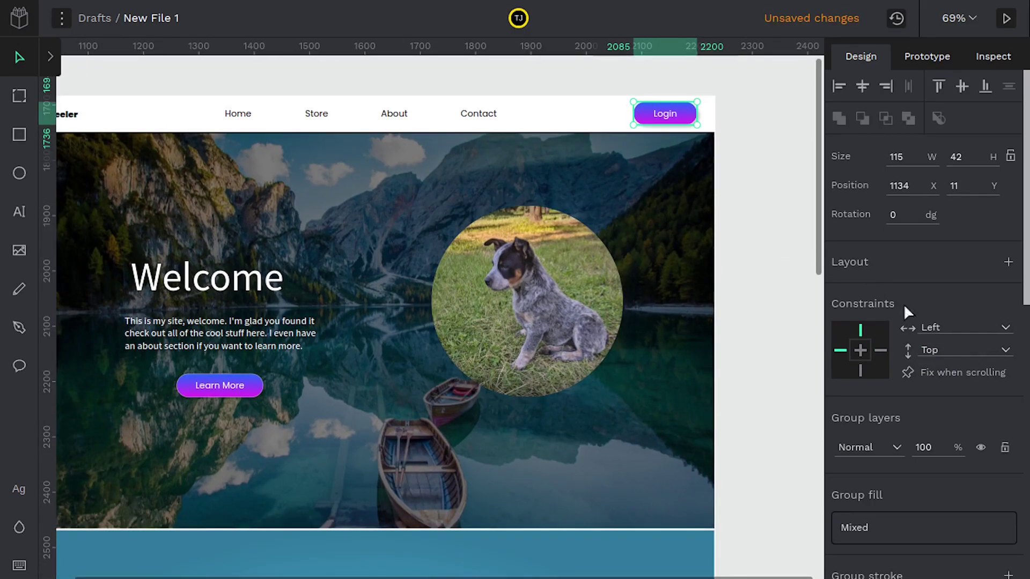
{"action": "left_click", "coordinate": [932, 327]}
{"action": "left_click", "coordinate": [933, 350]}
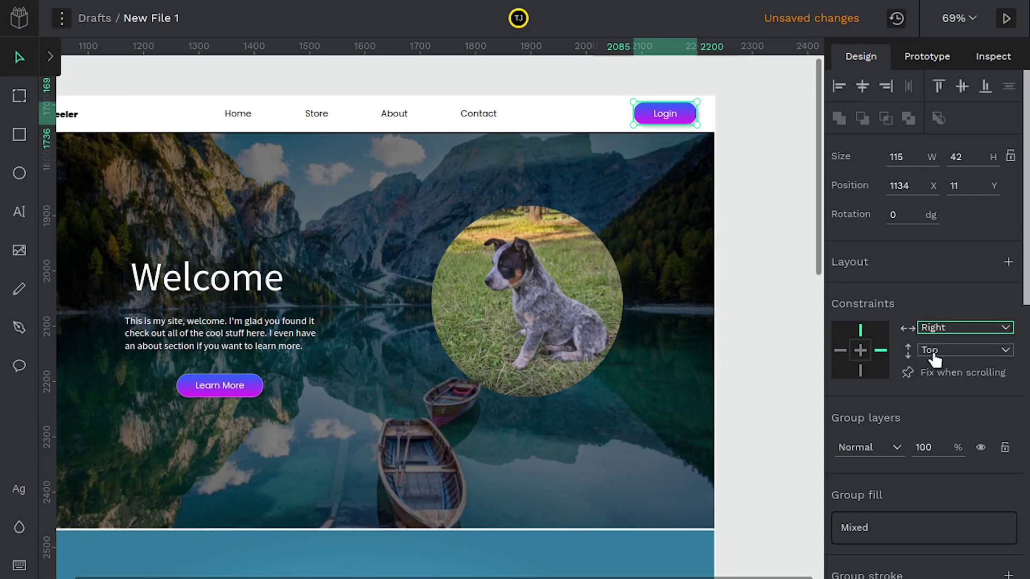
{"action": "scroll", "coordinate": [349, 214], "scroll_direction": "left", "scroll_amount": 5}
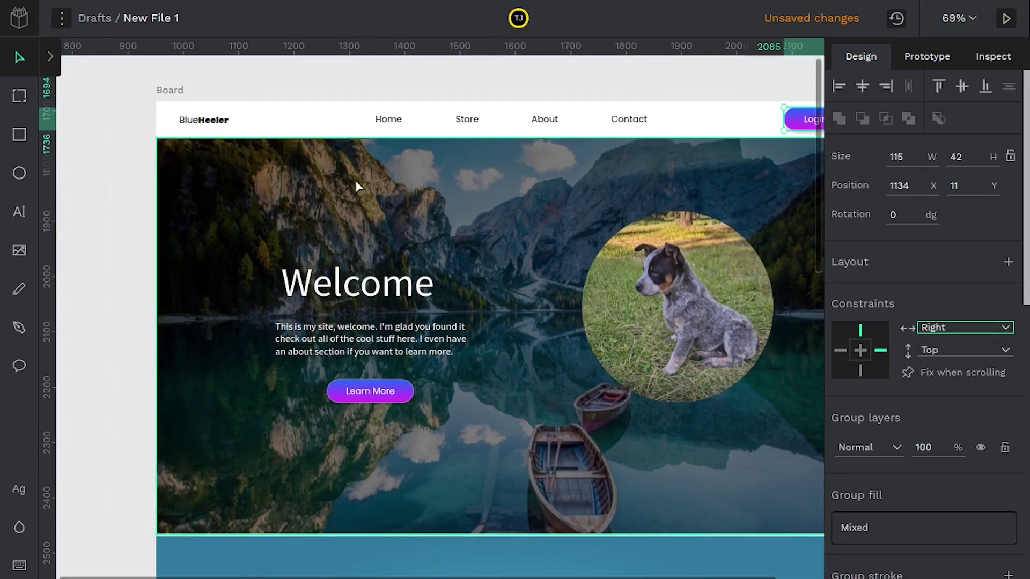
{"action": "key", "text": "Escape"}
- Check the logo, heading and paragraph, and pin the Learn More button to the right
{"action": "left_click", "coordinate": [221, 123]}
{"action": "left_click", "coordinate": [354, 287]}
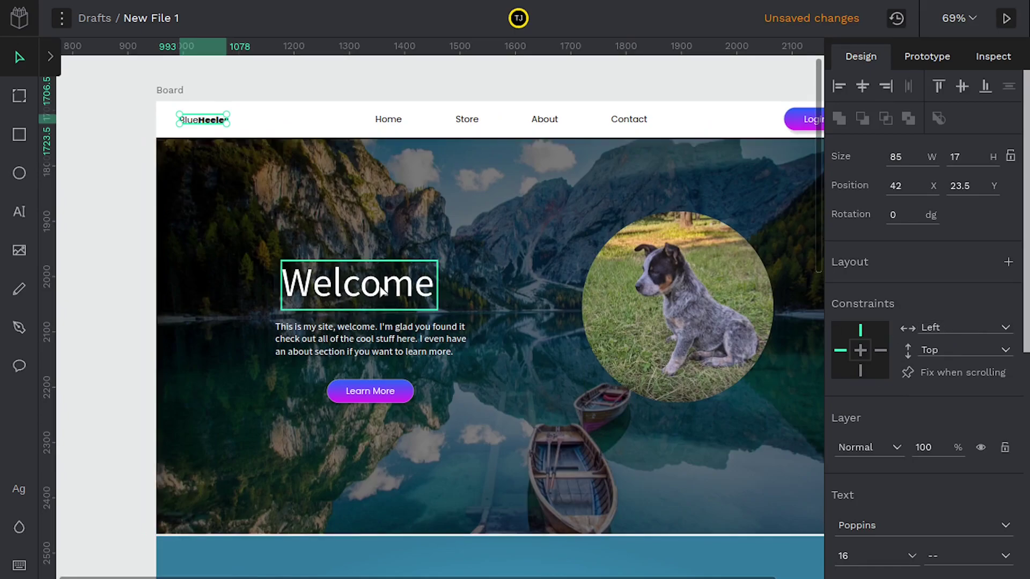
{"action": "left_click", "coordinate": [384, 343]}
{"action": "left_click", "coordinate": [382, 399]}
{"action": "left_click_drag", "start_coordinate": [632, 375], "coordinate": [484, 340]}
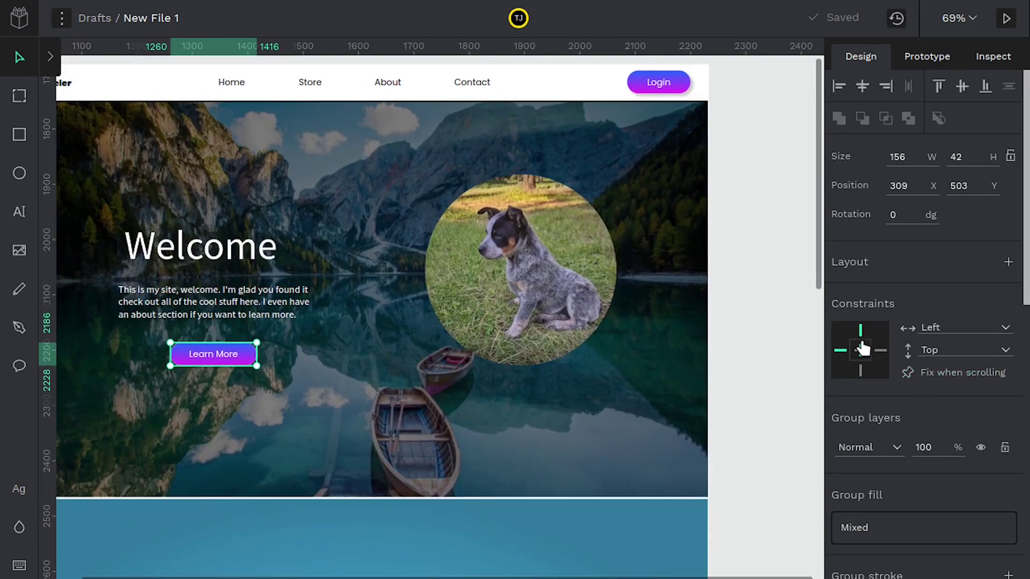
{"action": "left_click", "coordinate": [944, 327]}
{"action": "left_click", "coordinate": [932, 350]}
- Set the dog photo's horizontal constraint to Left & Right
{"action": "left_click", "coordinate": [522, 265]}
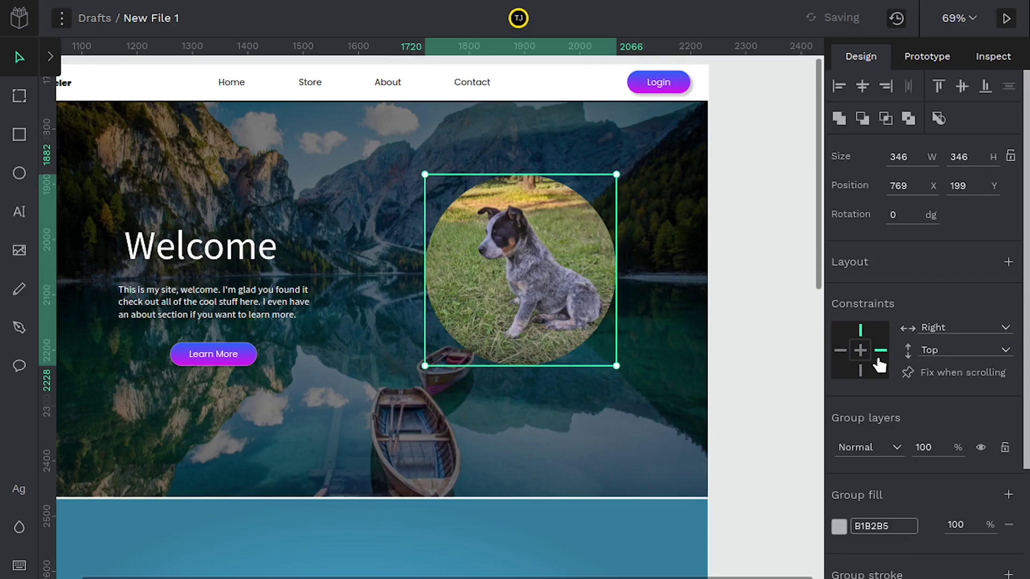
{"action": "left_click", "coordinate": [952, 328]}
{"action": "left_click", "coordinate": [947, 348]}
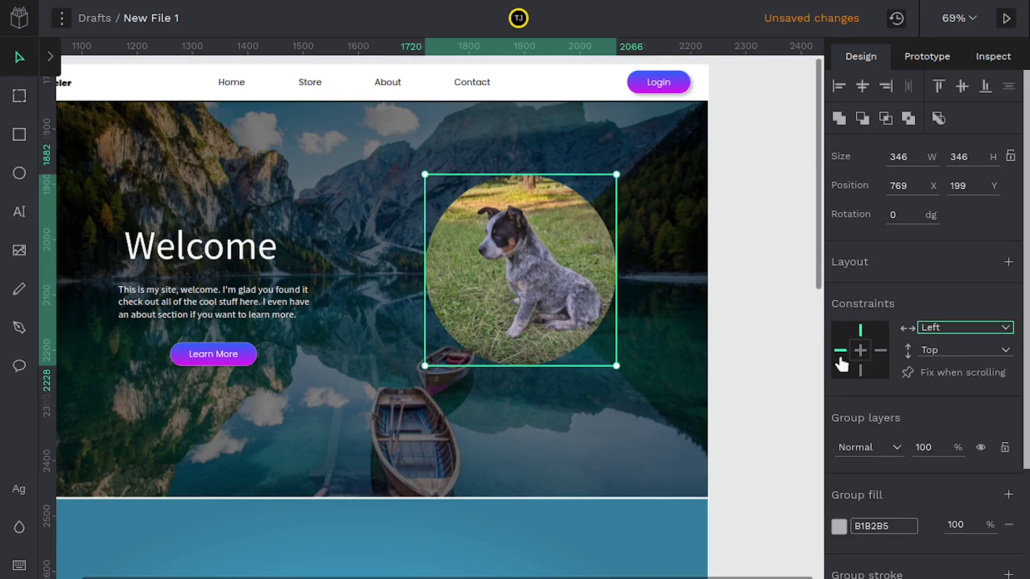
{"action": "left_click", "coordinate": [880, 351]}
{"action": "left_click", "coordinate": [972, 336]}
{"action": "left_click", "coordinate": [932, 307]}
{"action": "left_click", "coordinate": [866, 349]}
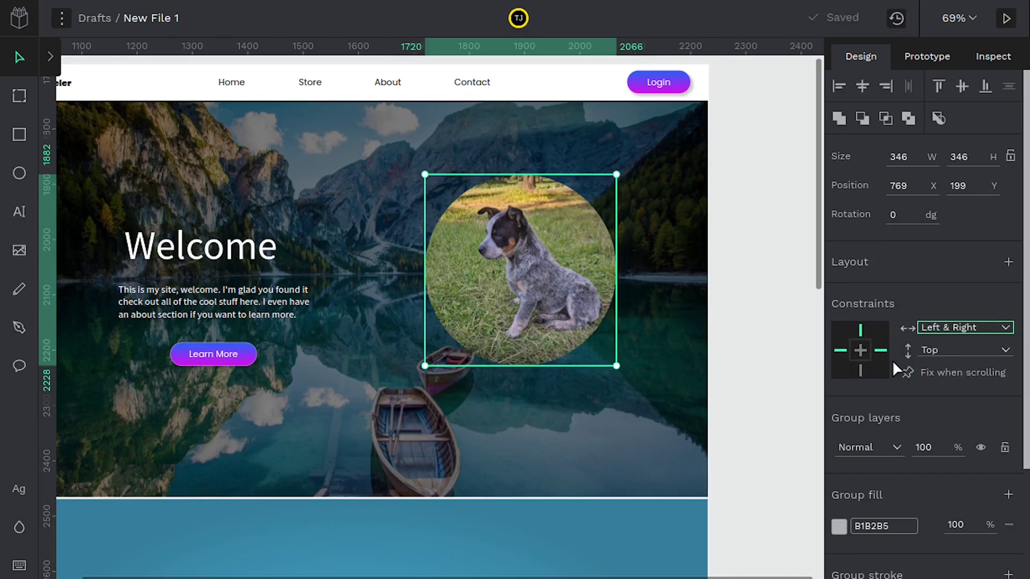
- Narrow the board, then widen it well past its original width, stretching the photo into an oval
{"action": "left_click_drag", "start_coordinate": [314, 230], "coordinate": [363, 271]}
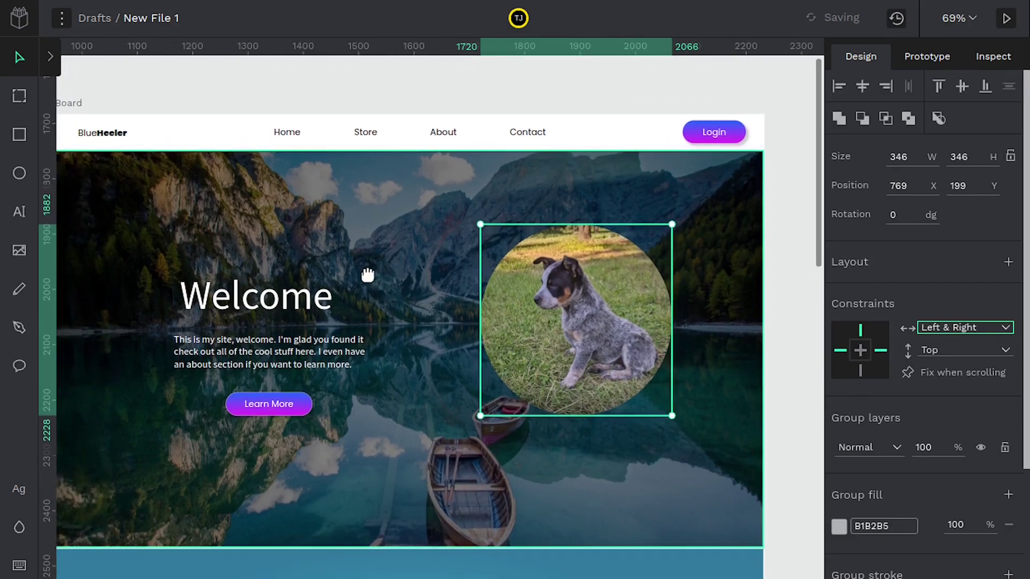
{"action": "scroll", "coordinate": [385, 267], "scroll_direction": "down", "scroll_amount": 1}
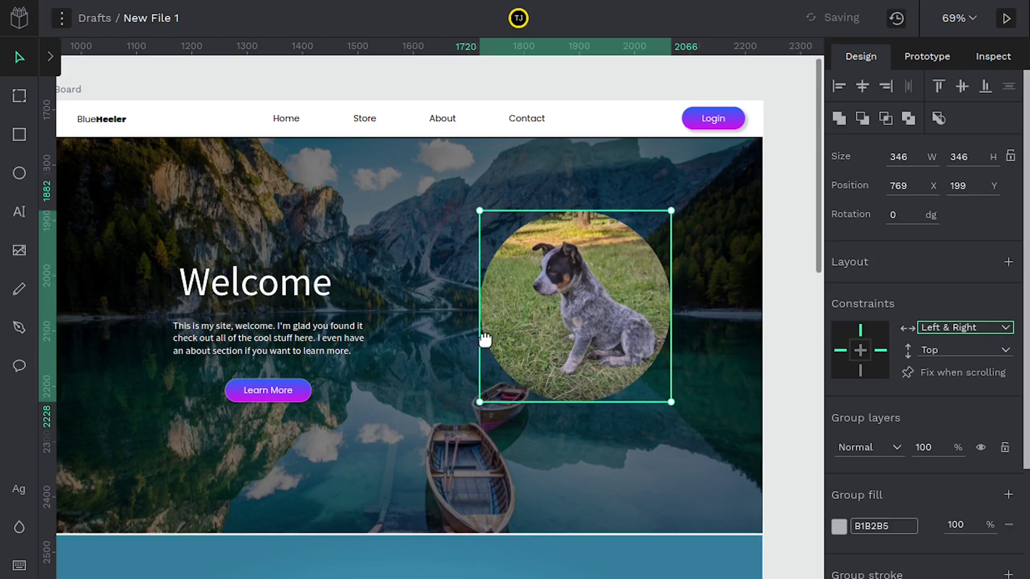
{"action": "scroll", "coordinate": [483, 340], "scroll_direction": "left", "scroll_amount": 3}
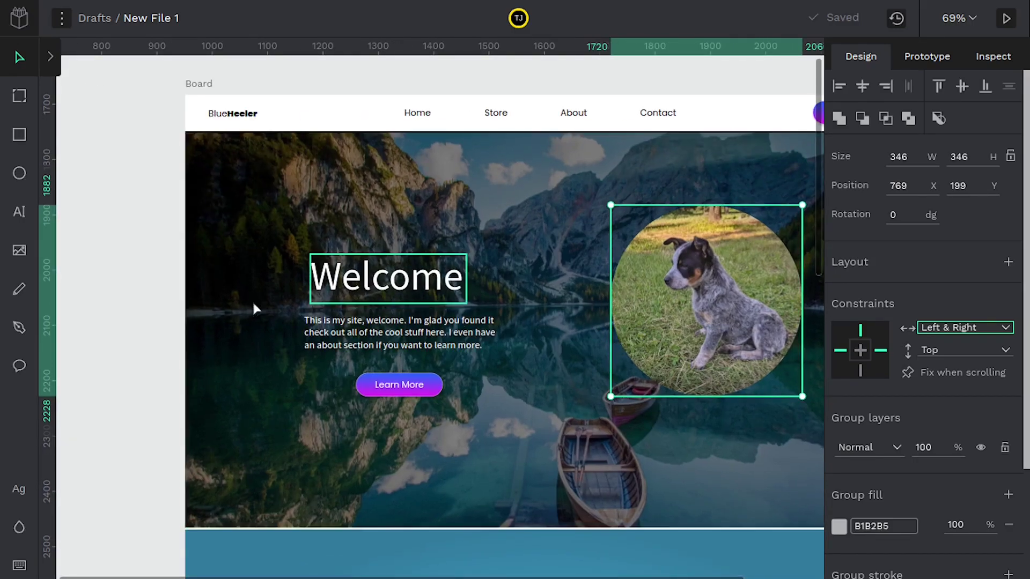
{"action": "scroll", "coordinate": [614, 319], "scroll_direction": "right", "scroll_amount": 1}
{"action": "left_click_drag", "start_coordinate": [613, 320], "coordinate": [548, 328]}
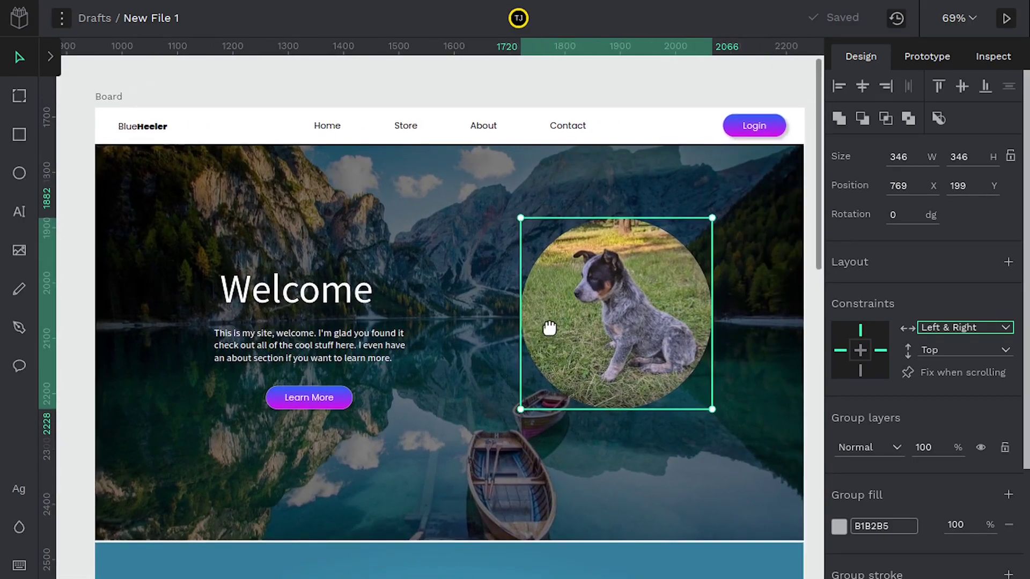
{"action": "left_click", "coordinate": [645, 137]}
{"action": "left_click", "coordinate": [705, 137]}
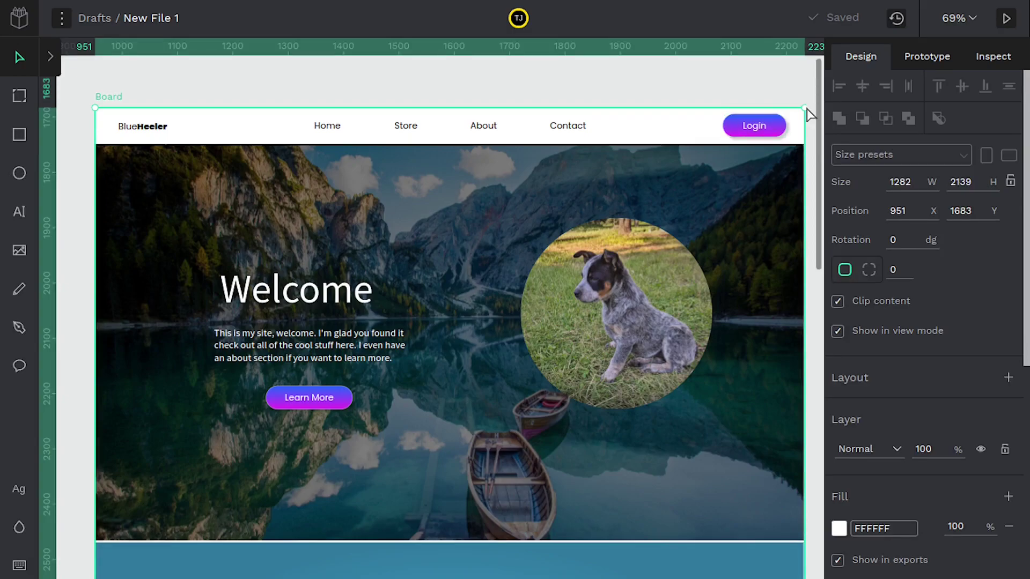
{"action": "left_click_drag", "start_coordinate": [807, 109], "coordinate": [692, 157]}
{"action": "scroll", "coordinate": [606, 182], "scroll_direction": "right", "scroll_amount": 3}
{"action": "scroll", "coordinate": [606, 182], "scroll_direction": "down", "scroll_amount": 1}
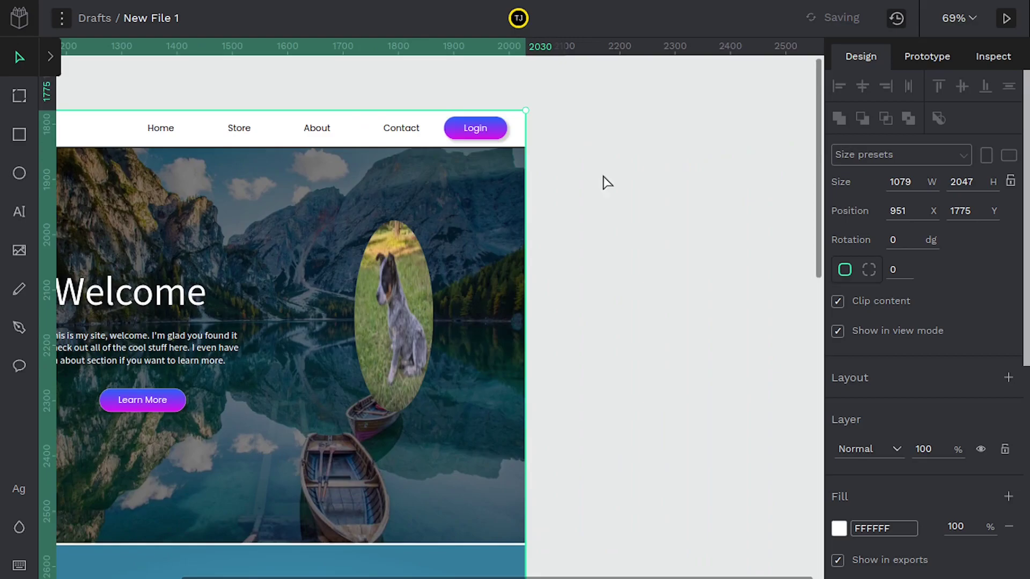
{"action": "left_click_drag", "start_coordinate": [520, 113], "coordinate": [769, 101]}
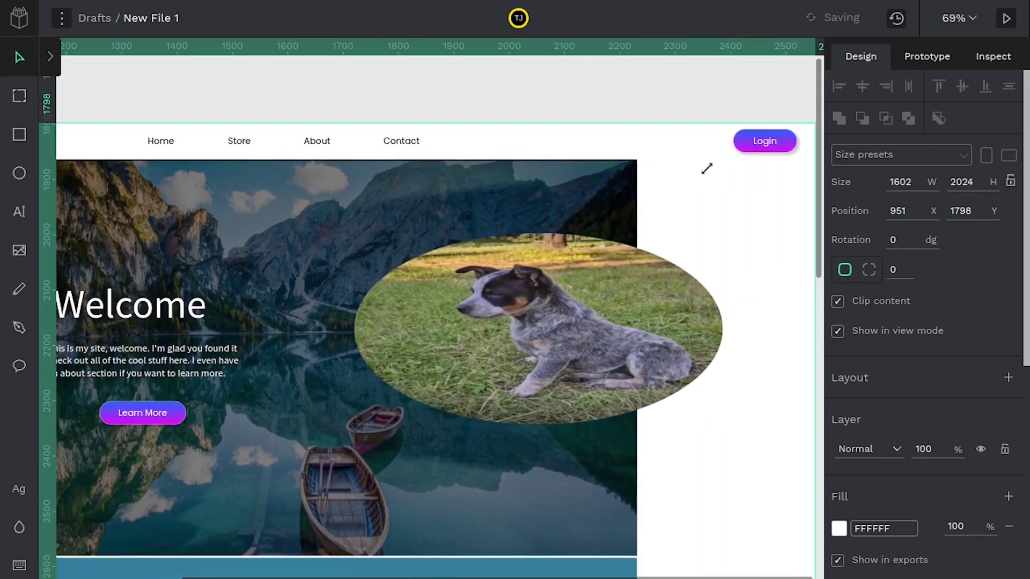
{"action": "left_click_drag", "start_coordinate": [485, 344], "coordinate": [465, 341]}
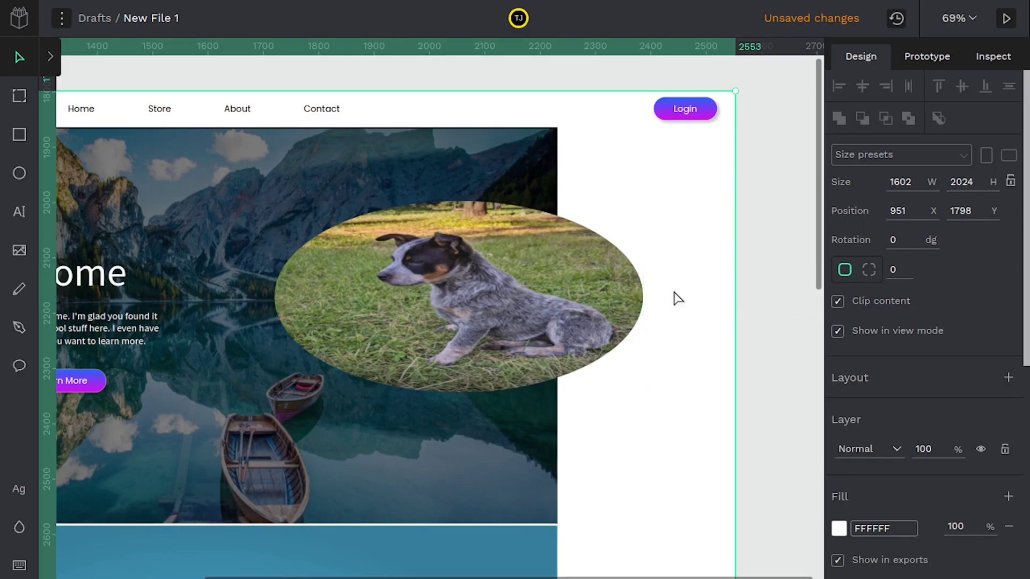
- Shrink the board back to about its original size, 1281 × 1980
{"action": "left_click_drag", "start_coordinate": [736, 95], "coordinate": [555, 113]}
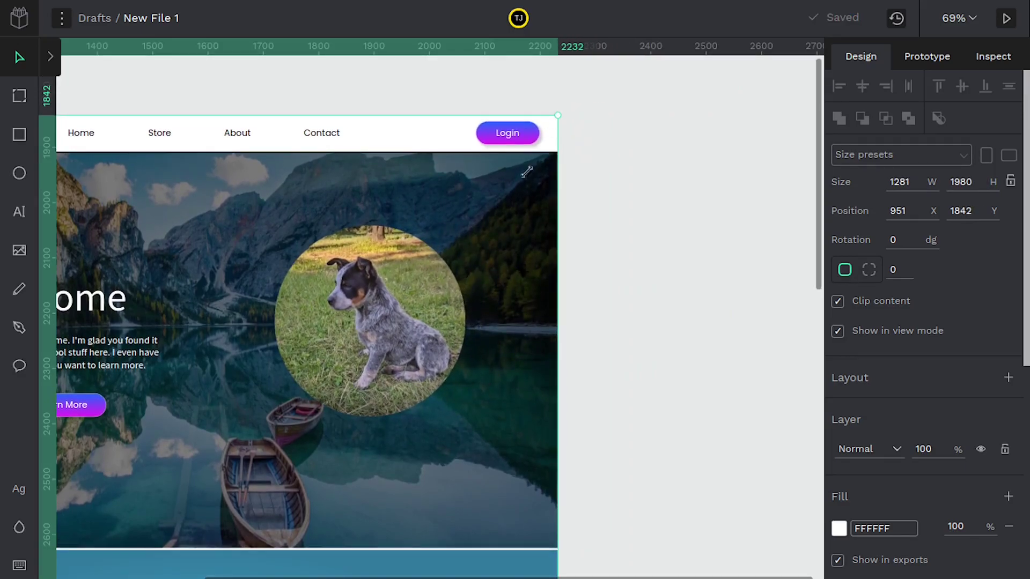
{"action": "scroll", "coordinate": [478, 249], "scroll_direction": "down", "scroll_amount": 2}
{"action": "scroll", "coordinate": [478, 248], "scroll_direction": "left", "scroll_amount": 2}
{"action": "scroll", "coordinate": [361, 236], "scroll_direction": "up", "scroll_amount": 1}
{"action": "scroll", "coordinate": [362, 236], "scroll_direction": "left", "scroll_amount": 2}
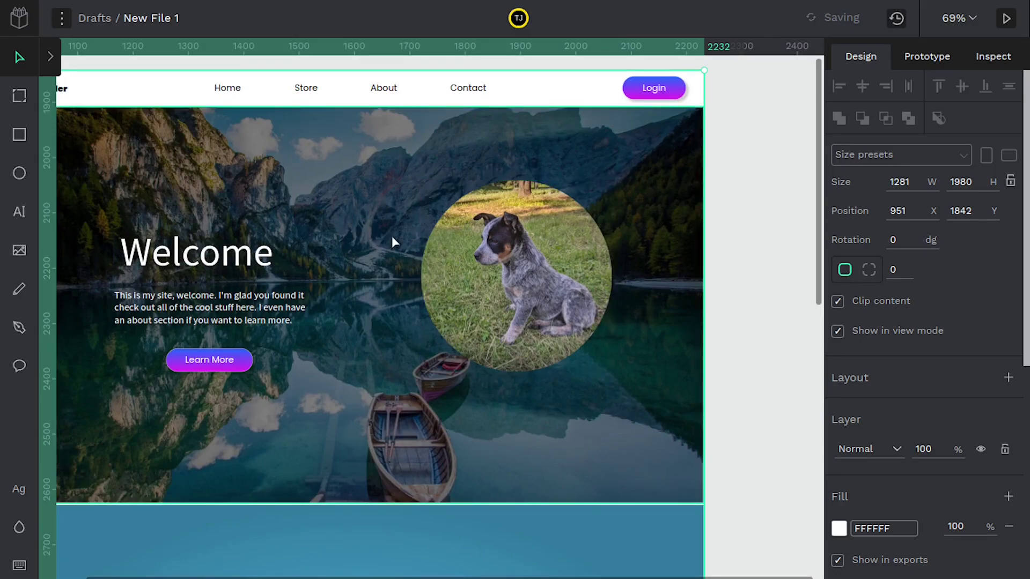
- Set the dog photo's horizontal constraint to Right only
{"action": "left_click", "coordinate": [516, 248]}
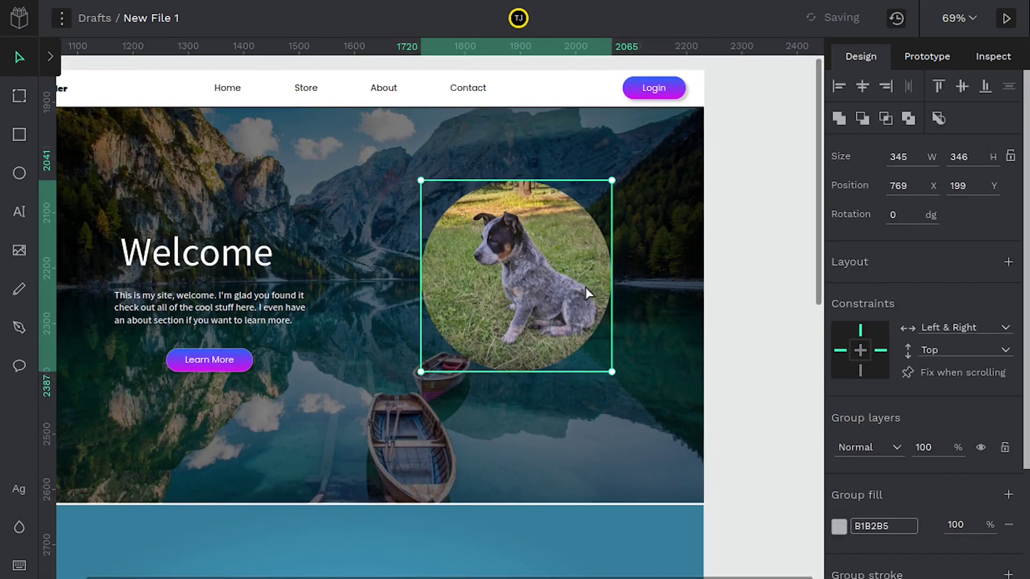
{"action": "left_click", "coordinate": [931, 336]}
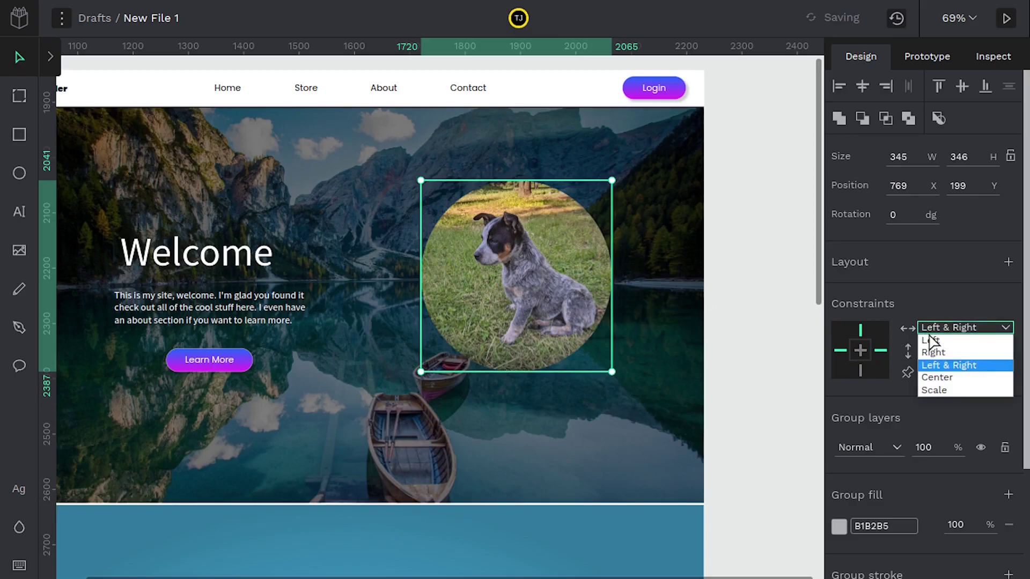
{"action": "left_click", "coordinate": [931, 350]}
{"action": "left_click_drag", "start_coordinate": [375, 225], "coordinate": [416, 285]}
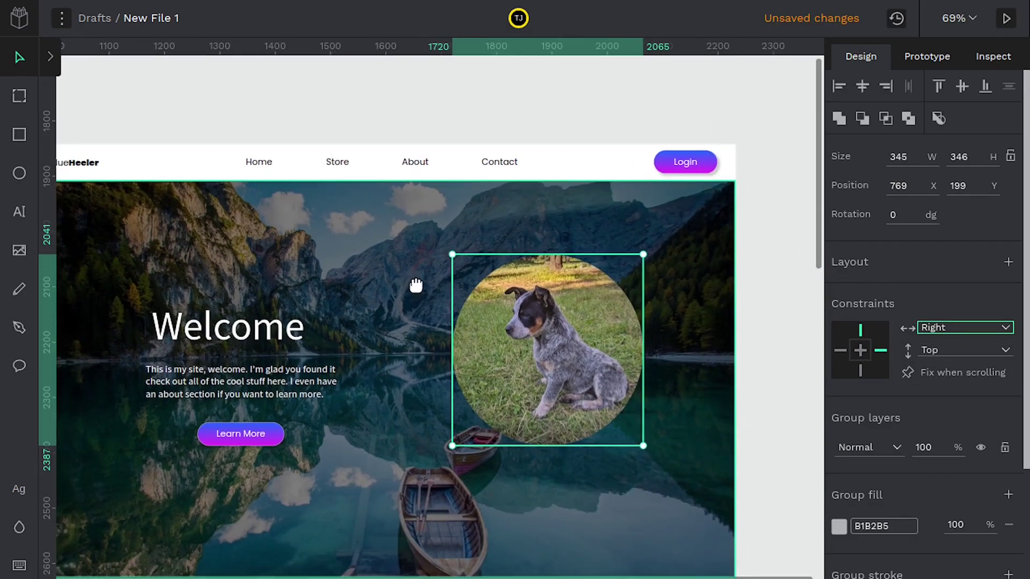
{"action": "left_click", "coordinate": [357, 159]}
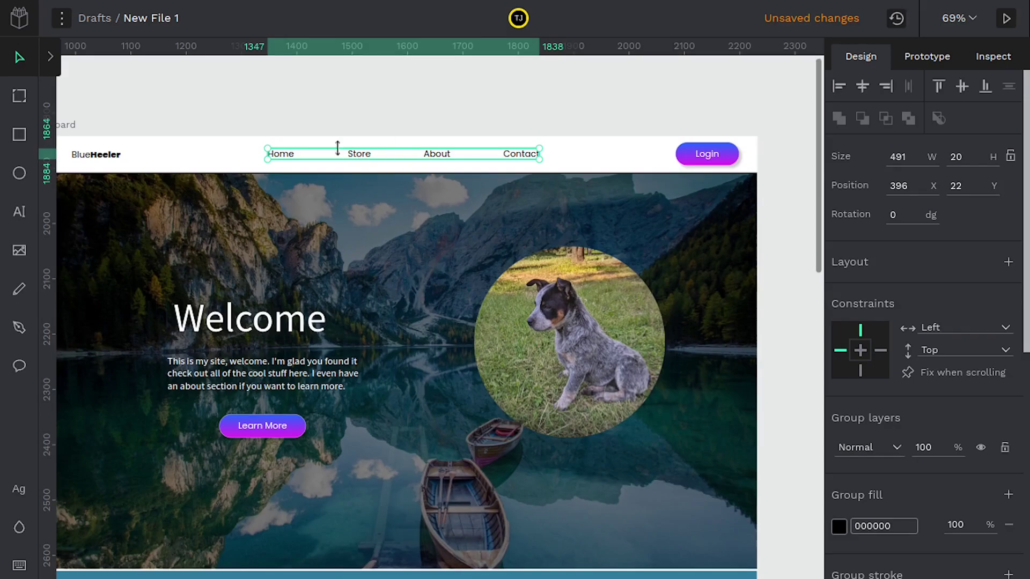
- Squeeze the board narrow and widen it back to 1272 × 1897, watching the photo follow the right edge
{"action": "left_click", "coordinate": [626, 161]}
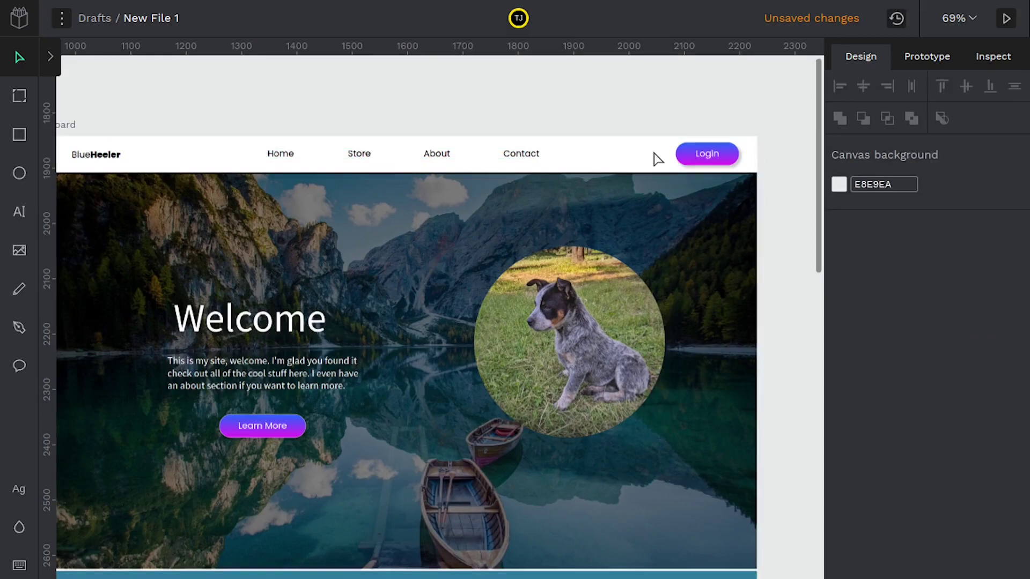
{"action": "left_click", "coordinate": [632, 160]}
{"action": "left_click_drag", "start_coordinate": [760, 131], "coordinate": [757, 163]}
{"action": "scroll", "coordinate": [419, 311], "scroll_direction": "left", "scroll_amount": 5}
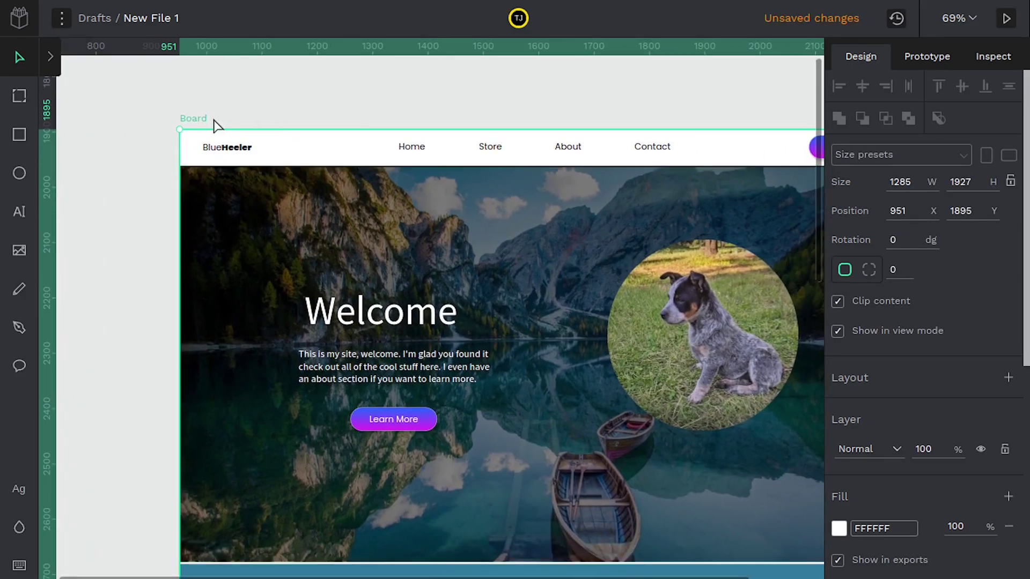
{"action": "left_click_drag", "start_coordinate": [179, 126], "coordinate": [570, 143]}
{"action": "scroll", "coordinate": [640, 228], "scroll_direction": "right", "scroll_amount": 4}
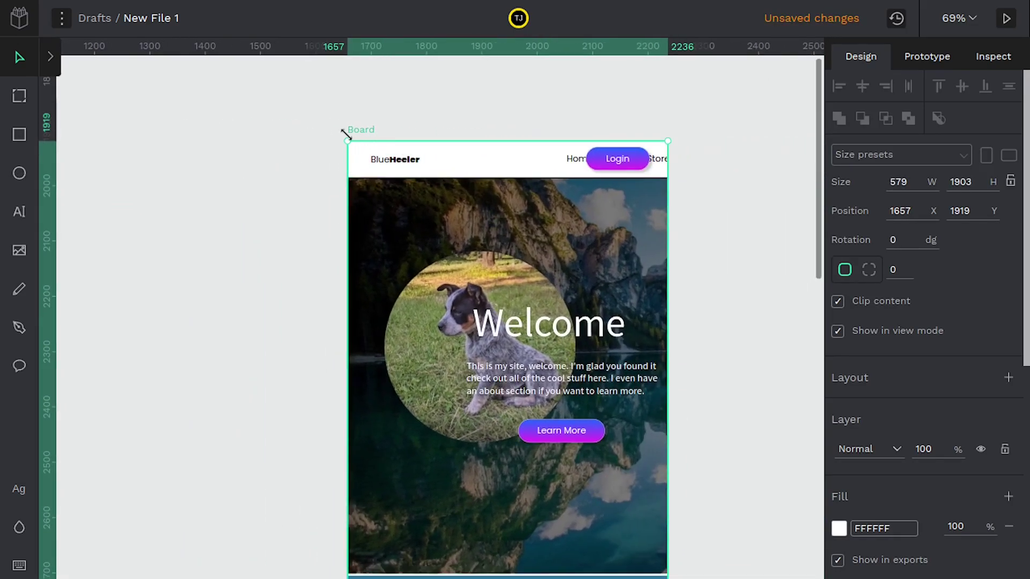
{"action": "left_click_drag", "start_coordinate": [346, 140], "coordinate": [1, 145]}
{"action": "scroll", "coordinate": [159, 242], "scroll_direction": "down", "scroll_amount": 2}
{"action": "scroll", "coordinate": [159, 242], "scroll_direction": "left", "scroll_amount": 2}
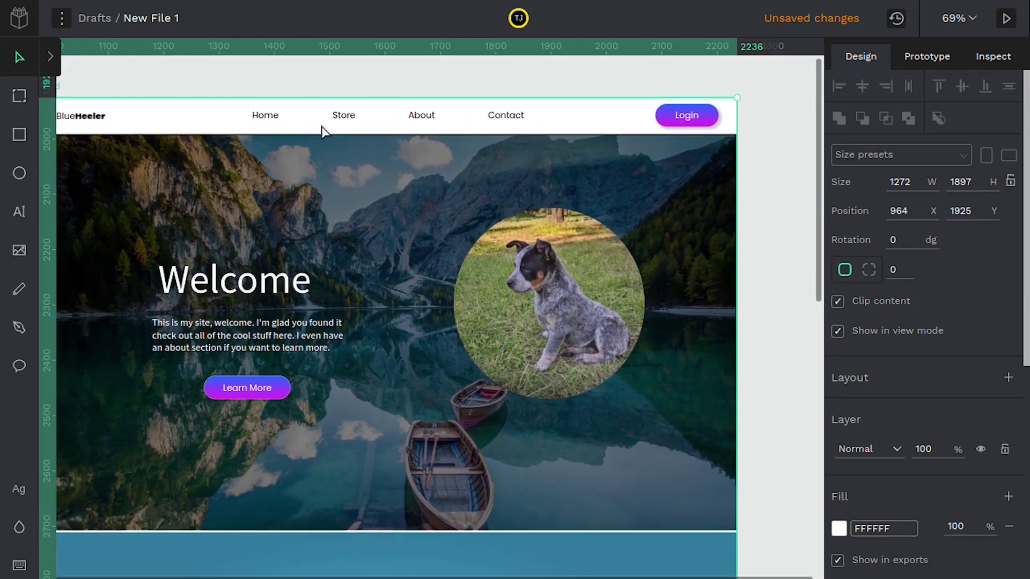
- Set the Nav links group's horizontal constraint to Center and show the Layers panel
{"action": "left_click", "coordinate": [343, 119]}
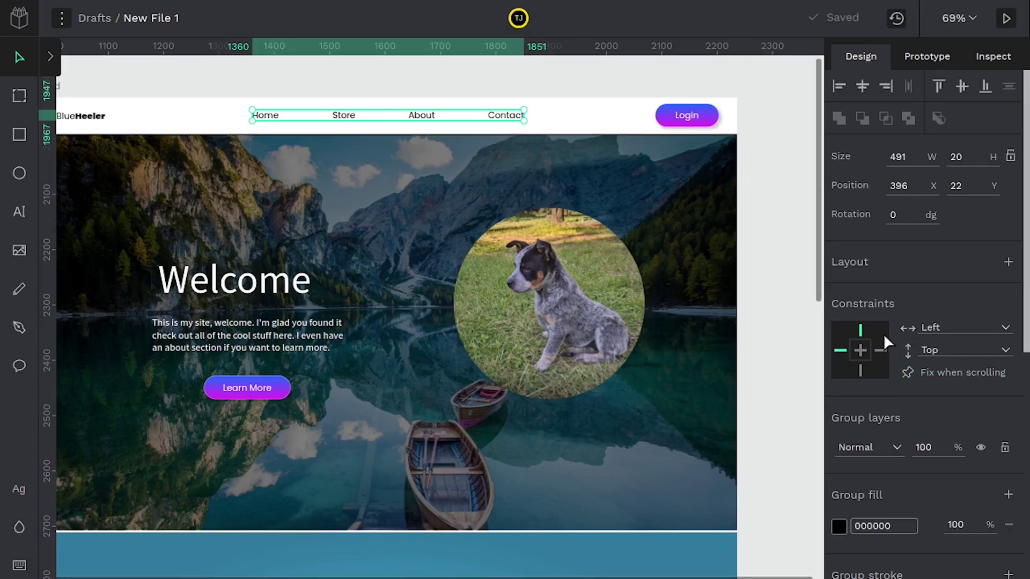
{"action": "left_click", "coordinate": [929, 328]}
{"action": "left_click", "coordinate": [938, 387]}
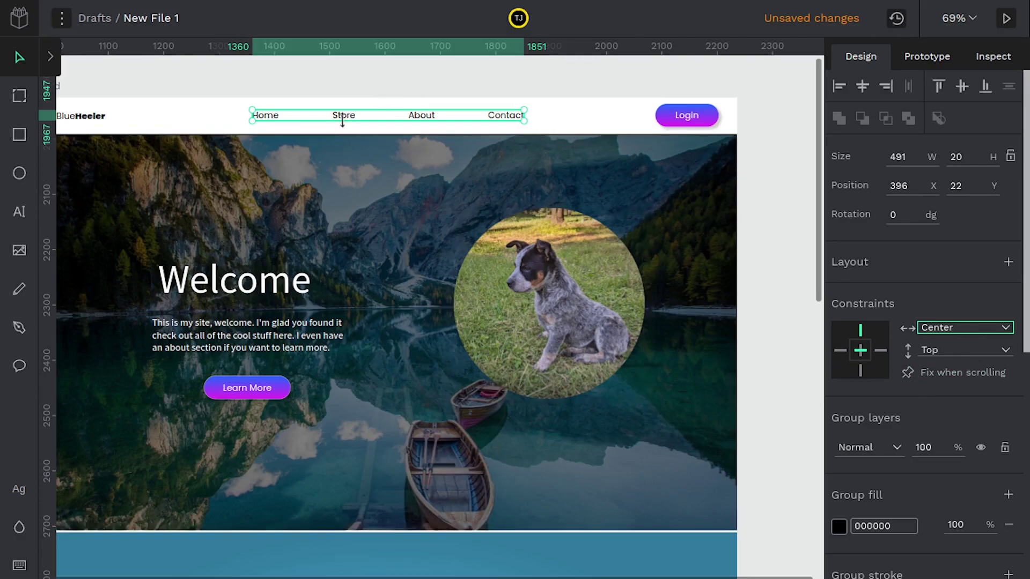
{"action": "left_click", "coordinate": [51, 57]}
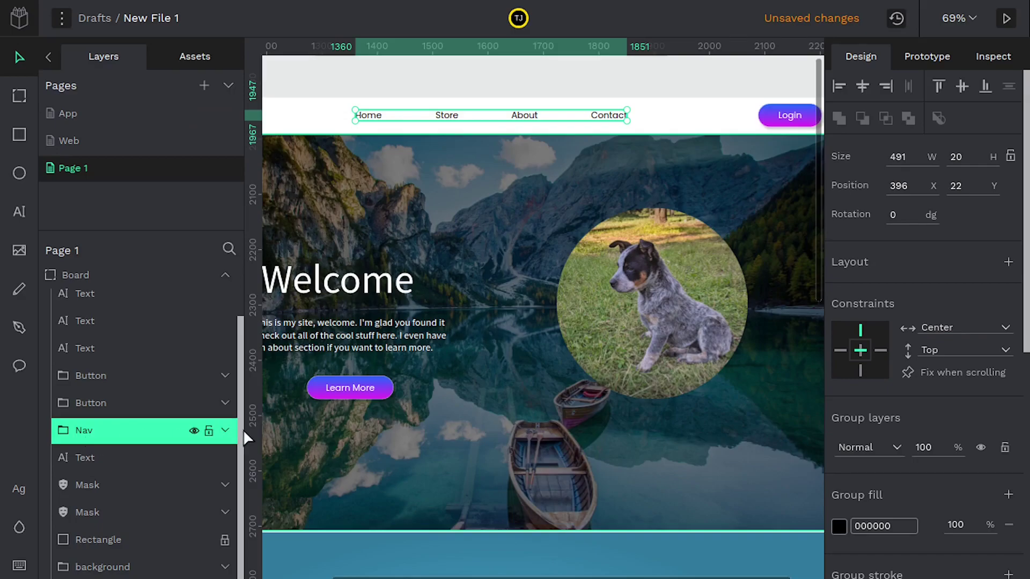
- Expand the Nav group and drag the Store text layer out of it
{"action": "left_click", "coordinate": [225, 431]}
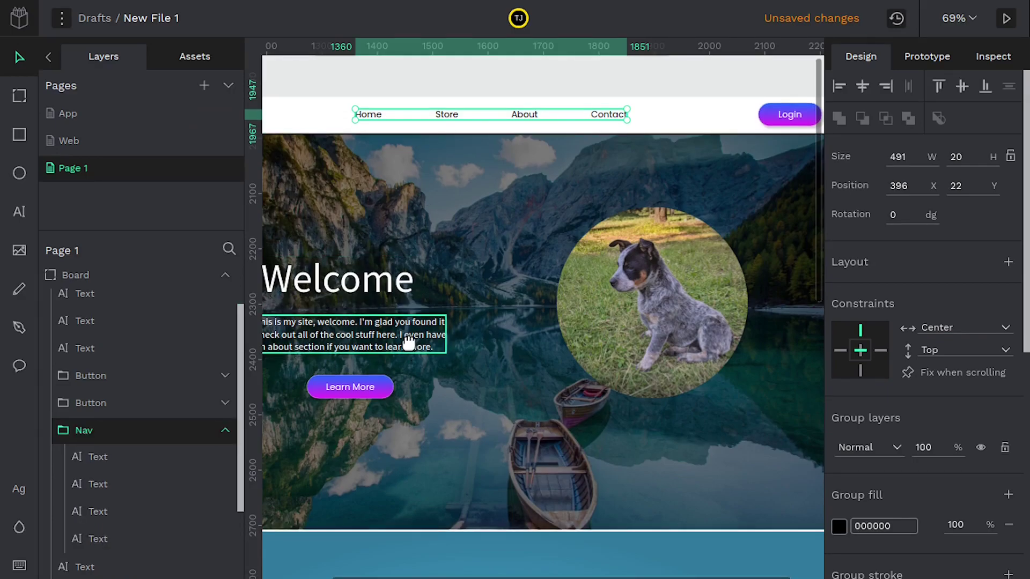
{"action": "scroll", "coordinate": [409, 345], "scroll_direction": "up", "scroll_amount": 1}
{"action": "left_click", "coordinate": [102, 459]}
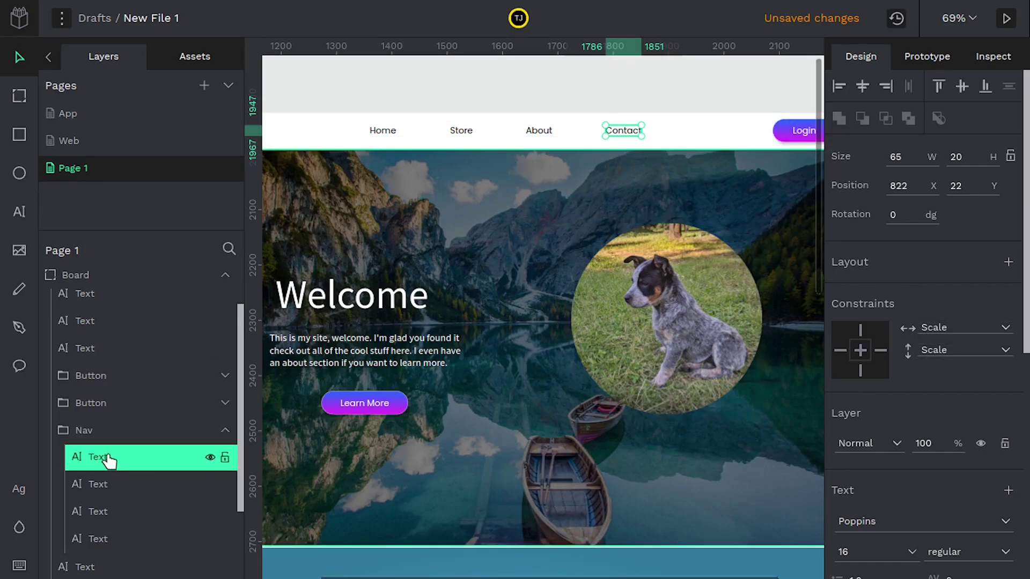
{"action": "left_click", "coordinate": [85, 431]}
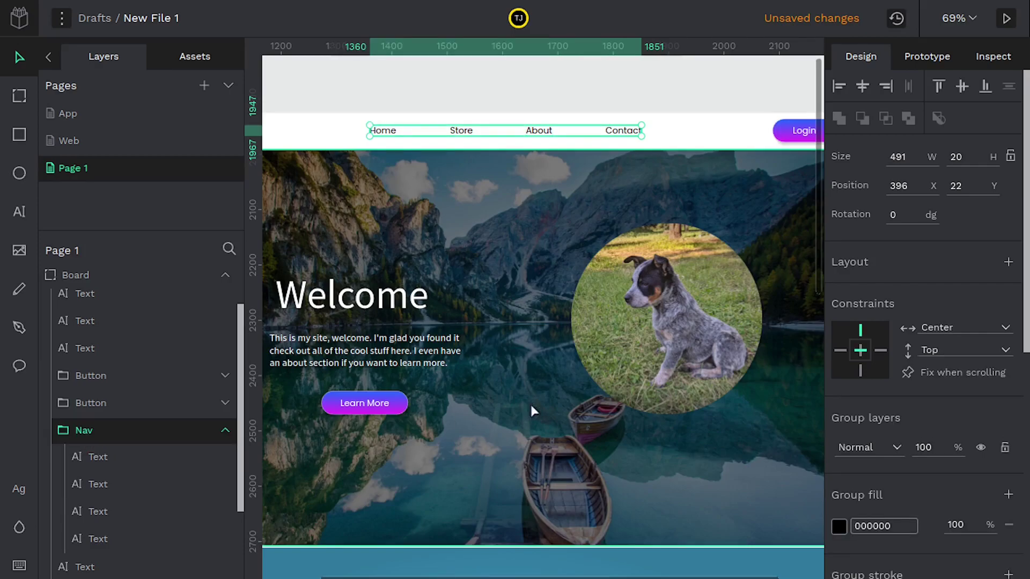
{"action": "left_click", "coordinate": [102, 513]}
{"action": "scroll", "coordinate": [106, 469], "scroll_direction": "down", "scroll_amount": 2}
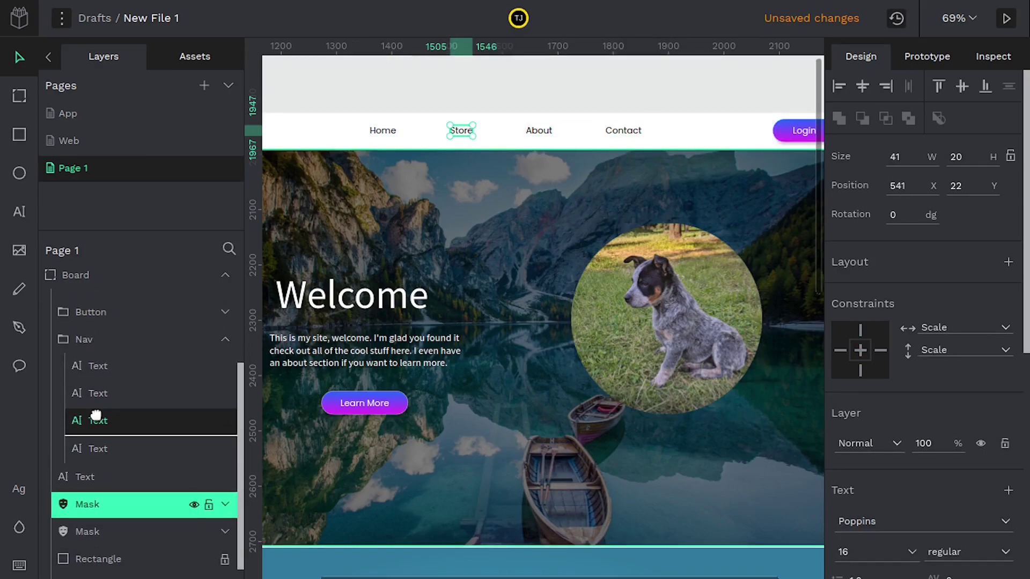
{"action": "left_click_drag", "start_coordinate": [103, 433], "coordinate": [110, 354]}
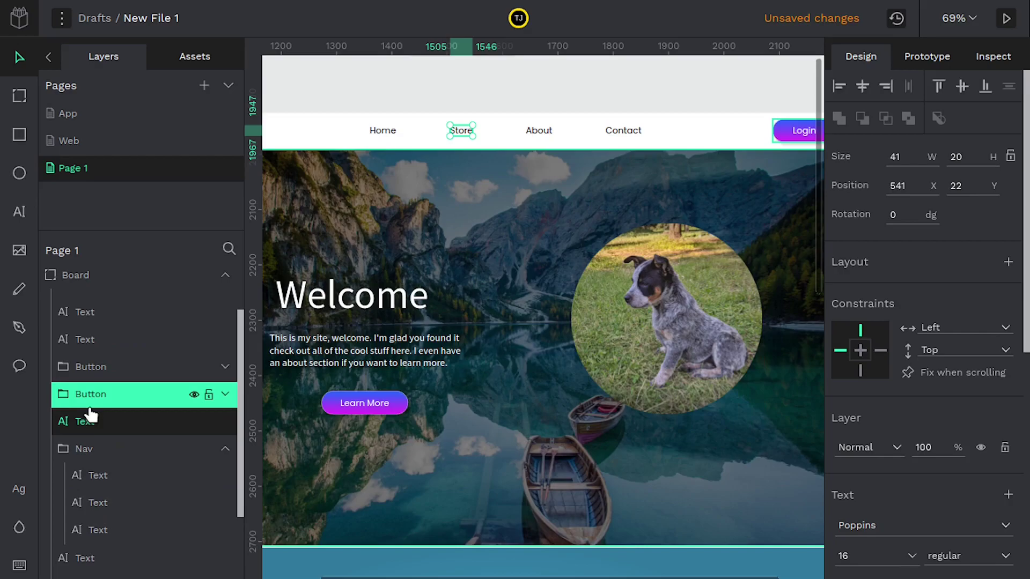
- Inspect the Login button group's label text and rounded rectangle constraints
{"action": "left_click", "coordinate": [88, 402]}
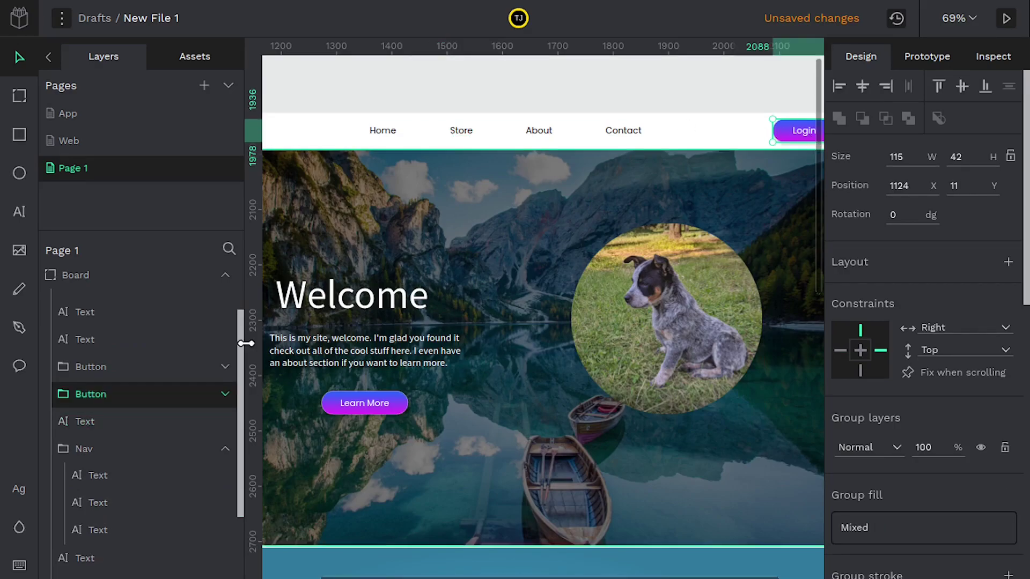
{"action": "left_click", "coordinate": [224, 396]}
{"action": "left_click", "coordinate": [142, 428]}
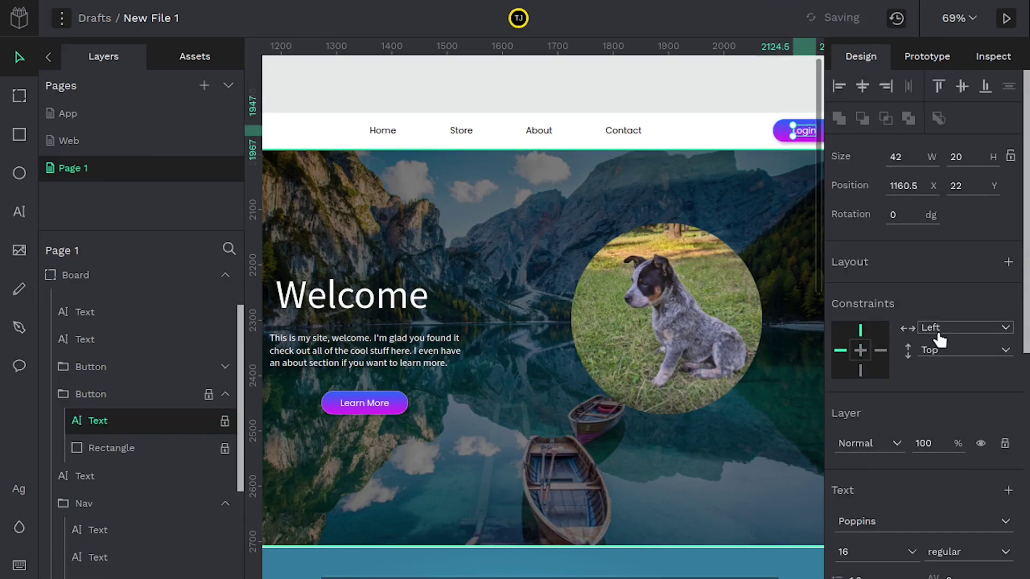
{"action": "left_click", "coordinate": [136, 449]}
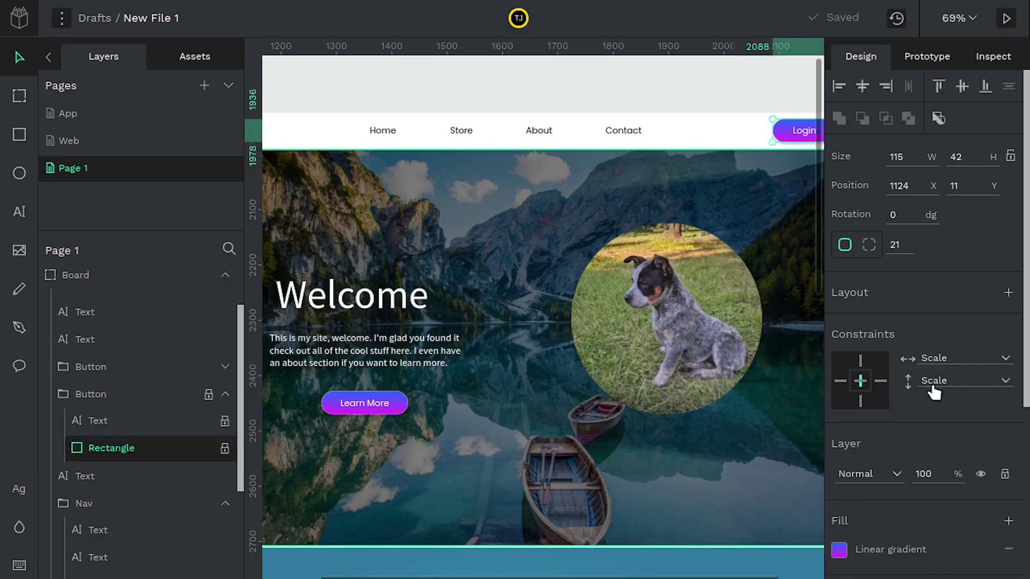
{"action": "scroll", "coordinate": [735, 187], "scroll_direction": "right", "scroll_amount": 5}
{"action": "scroll", "coordinate": [735, 186], "scroll_direction": "up", "scroll_amount": 1}
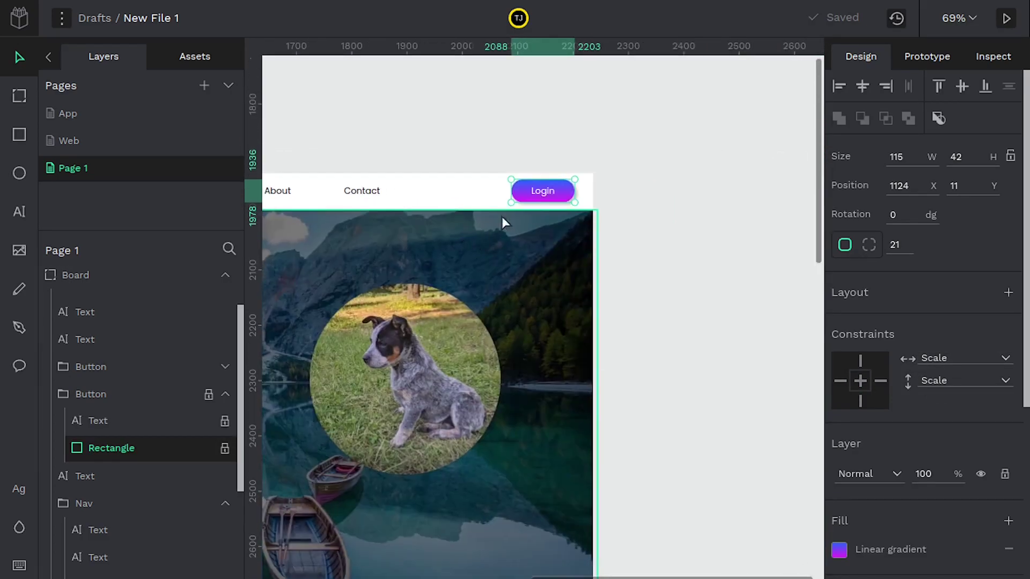
{"action": "mouse_move", "coordinate": [510, 203]}
{"action": "left_mouse_down"}
{"action": "mouse_move", "coordinate": [391, 297]}
{"action": "mouse_move", "coordinate": [487, 210]}
{"action": "mouse_move", "coordinate": [417, 267]}
{"action": "mouse_move", "coordinate": [453, 253]}
{"action": "mouse_move", "coordinate": [509, 207]}
{"action": "left_mouse_up"}
{"action": "key", "text": "Escape"}
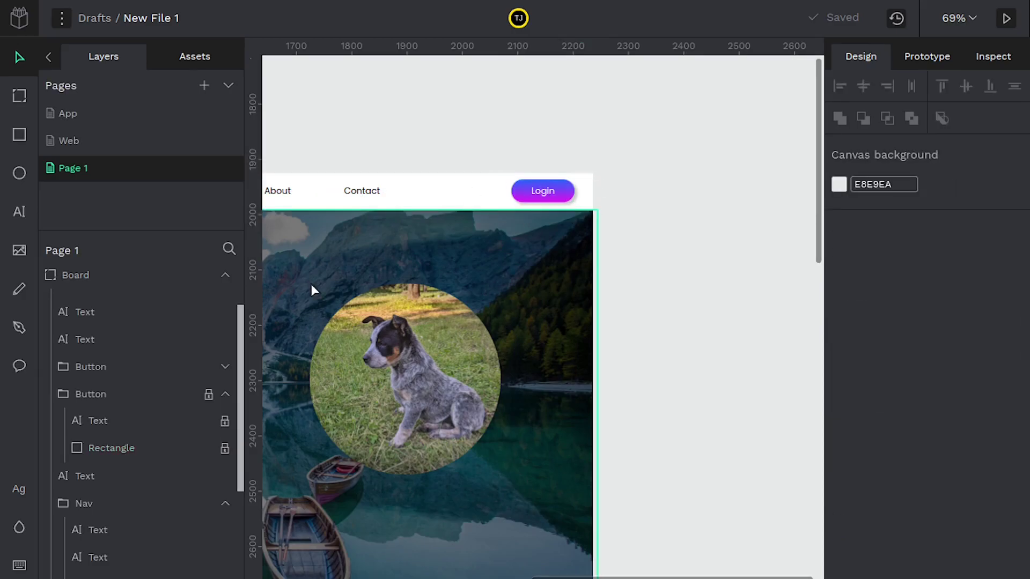
{"action": "left_click_drag", "start_coordinate": [389, 239], "coordinate": [609, 179]}
{"action": "scroll", "coordinate": [551, 236], "scroll_direction": "up", "scroll_amount": 2}
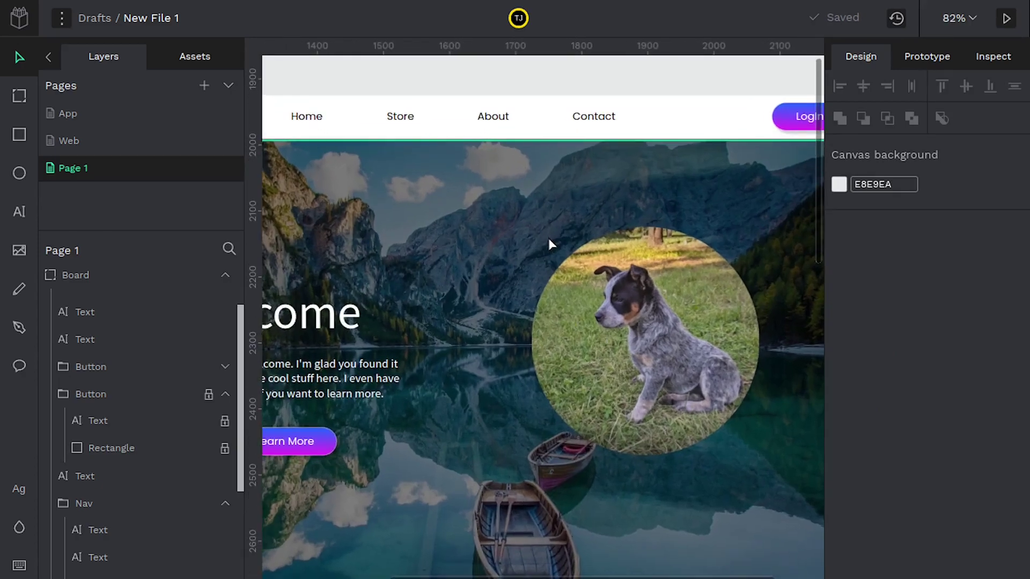
{"action": "scroll", "coordinate": [548, 238], "scroll_direction": "down", "scroll_amount": 3}
{"action": "left_click", "coordinate": [509, 147]}
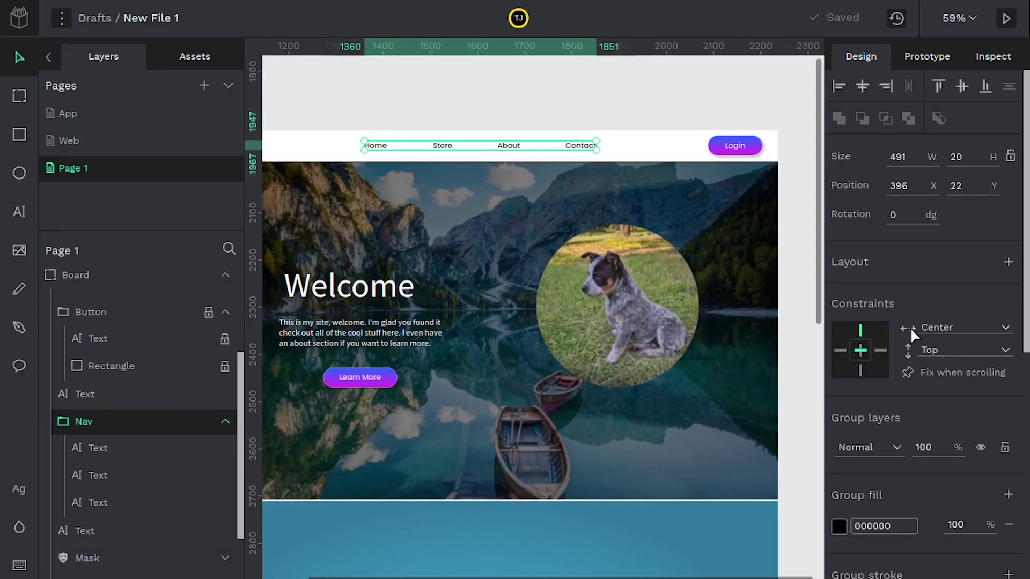
- Resize the board from its top-right corner and step through its text layers
{"action": "left_click", "coordinate": [641, 154]}
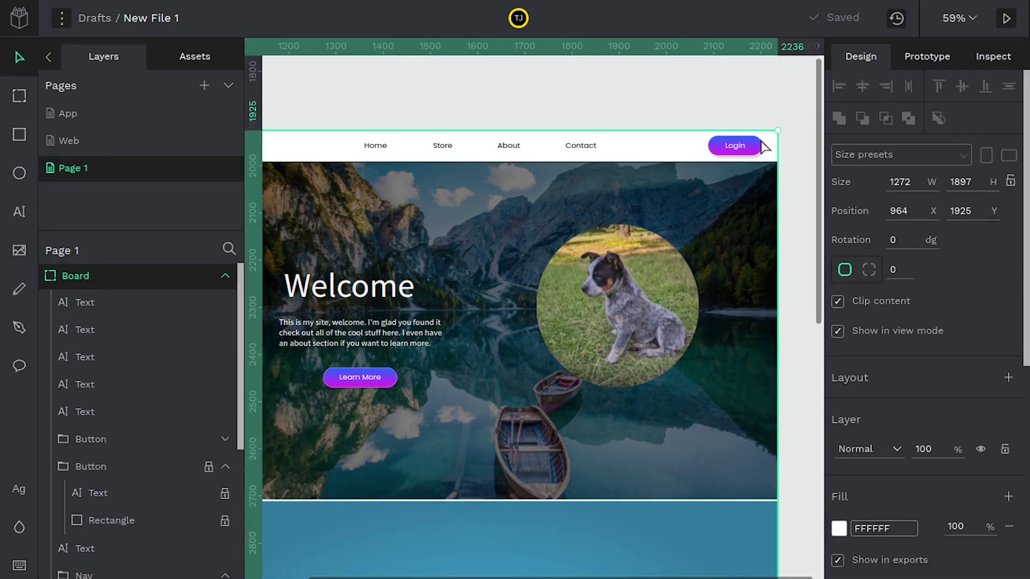
{"action": "left_click_drag", "start_coordinate": [766, 140], "coordinate": [769, 185]}
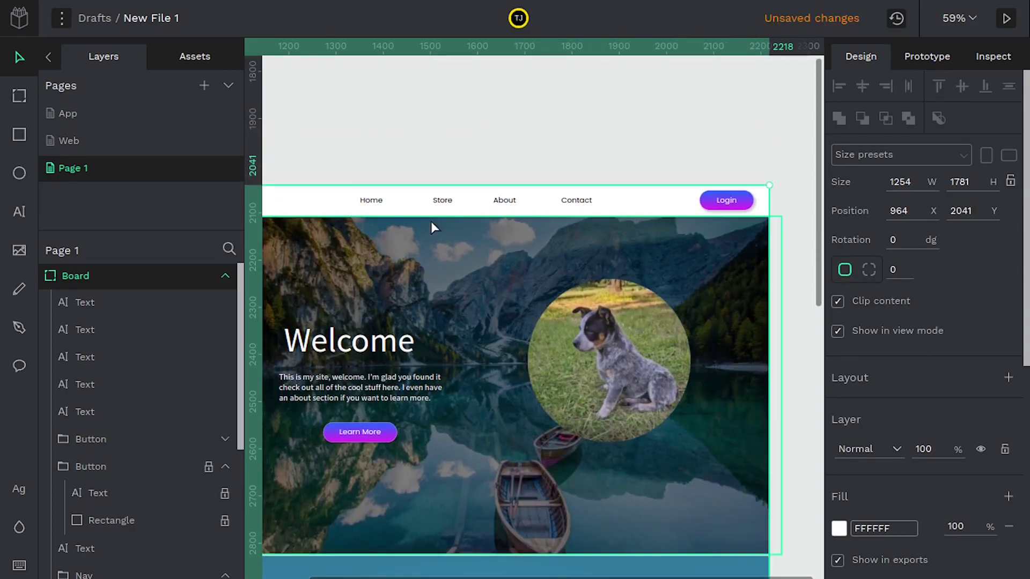
{"action": "left_click", "coordinate": [81, 312]}
{"action": "left_click", "coordinate": [83, 330]}
{"action": "left_click", "coordinate": [85, 358]}
{"action": "left_click", "coordinate": [85, 385]}
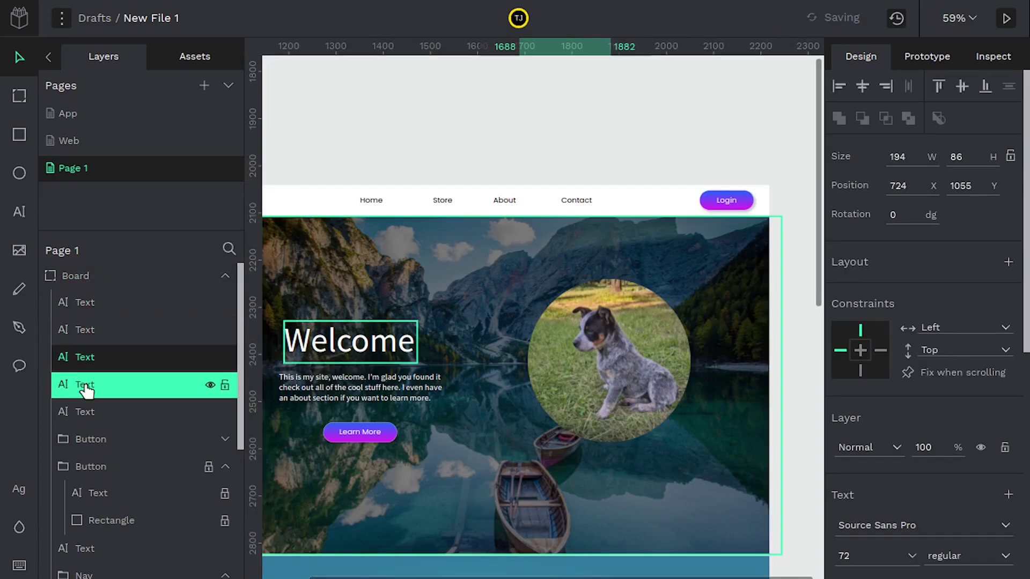
- Move the Store text back into the Nav group and resize the board to 1281 × 1739
{"action": "double_click", "coordinate": [440, 207]}
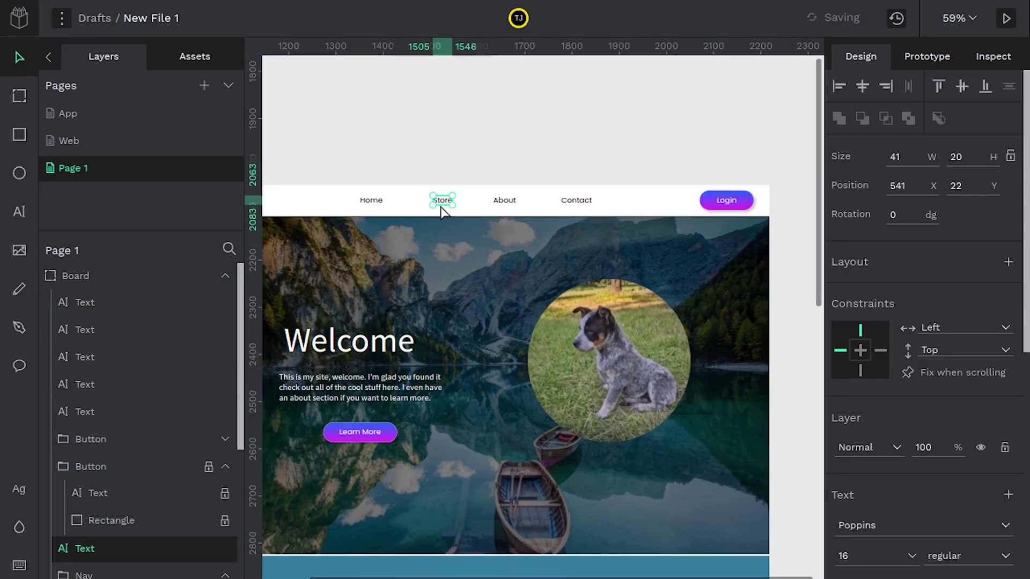
{"action": "key", "text": "Escape"}
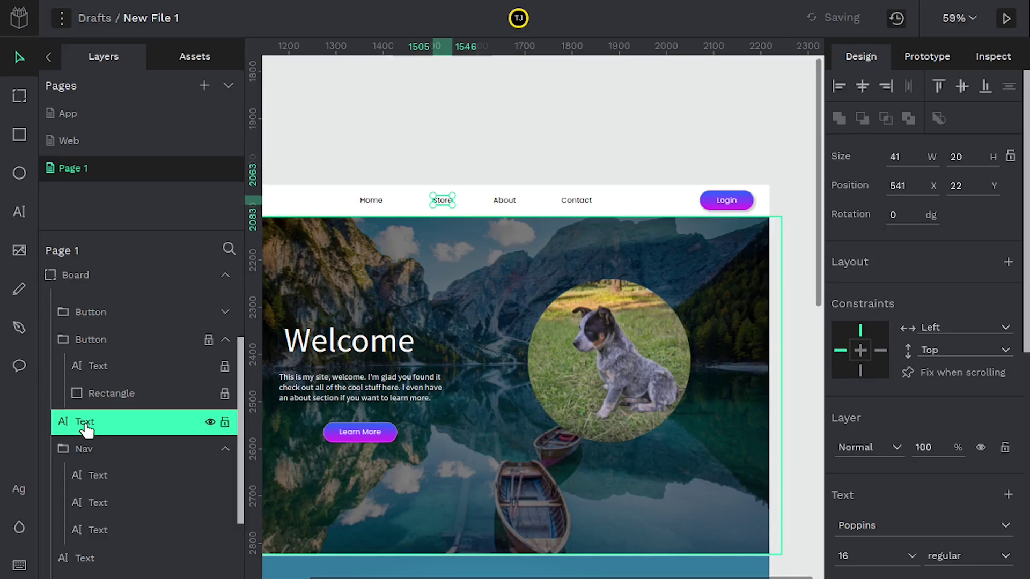
{"action": "left_click_drag", "start_coordinate": [95, 472], "coordinate": [96, 488]}
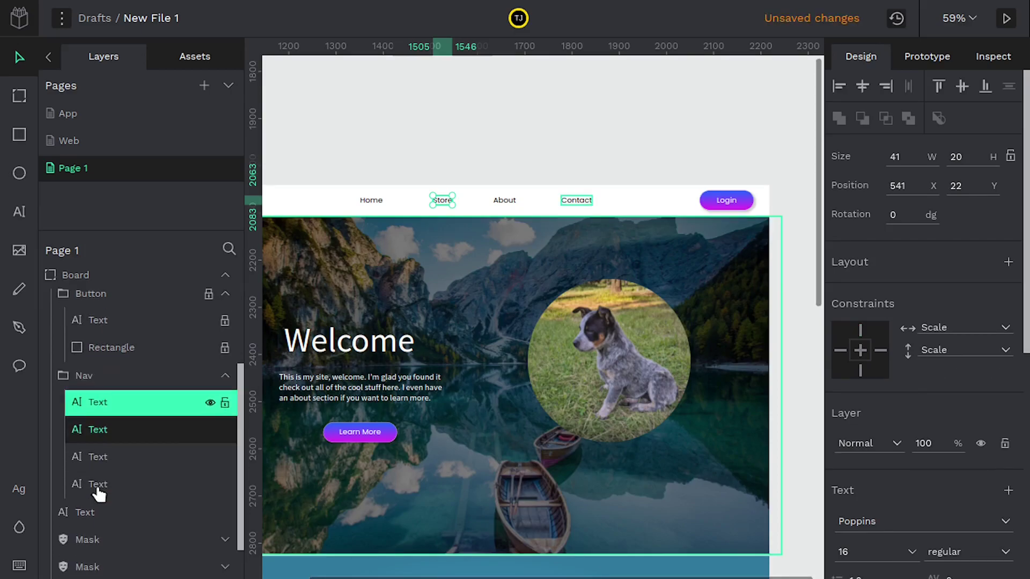
{"action": "left_click", "coordinate": [641, 212]}
{"action": "left_click", "coordinate": [746, 184]}
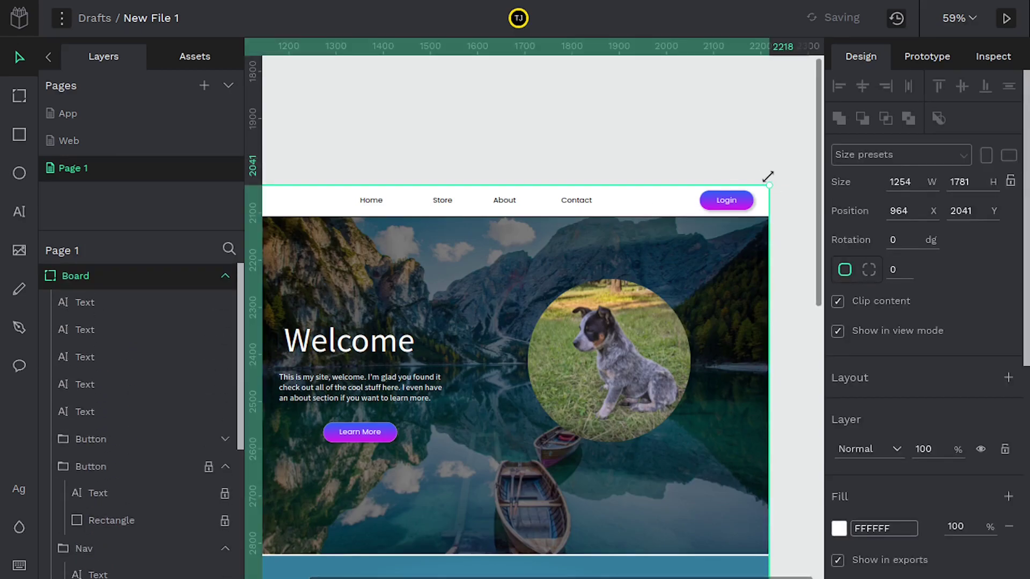
{"action": "left_click_drag", "start_coordinate": [769, 184], "coordinate": [780, 203]}
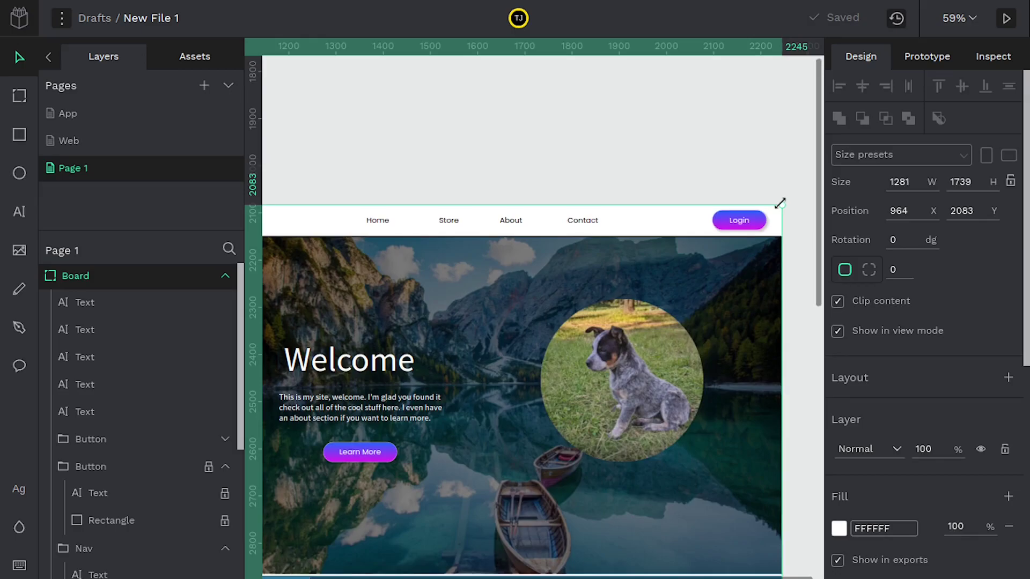
- Select the background group layer, nudge it up and step into its contents
{"action": "scroll", "coordinate": [575, 282], "scroll_direction": "down", "scroll_amount": 3}
{"action": "scroll", "coordinate": [575, 283], "scroll_direction": "left", "scroll_amount": 3}
{"action": "scroll", "coordinate": [556, 225], "scroll_direction": "down", "scroll_amount": 2}
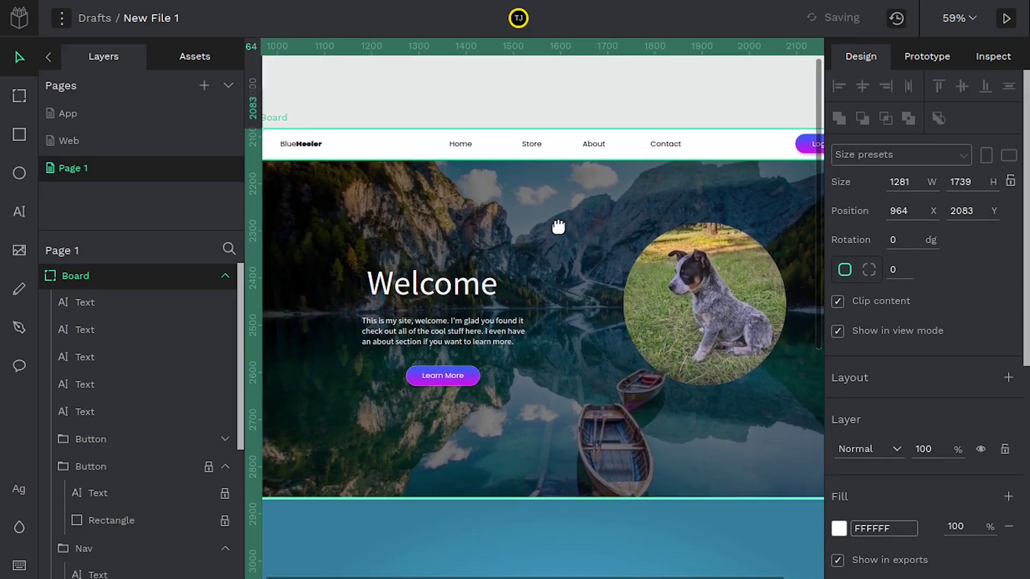
{"action": "scroll", "coordinate": [542, 237], "scroll_direction": "right", "scroll_amount": 2}
{"action": "mouse_move", "coordinate": [552, 218]}
{"action": "left_mouse_down"}
{"action": "mouse_move", "coordinate": [549, 232]}
{"action": "mouse_move", "coordinate": [554, 216]}
{"action": "mouse_move", "coordinate": [561, 221]}
{"action": "left_mouse_up"}
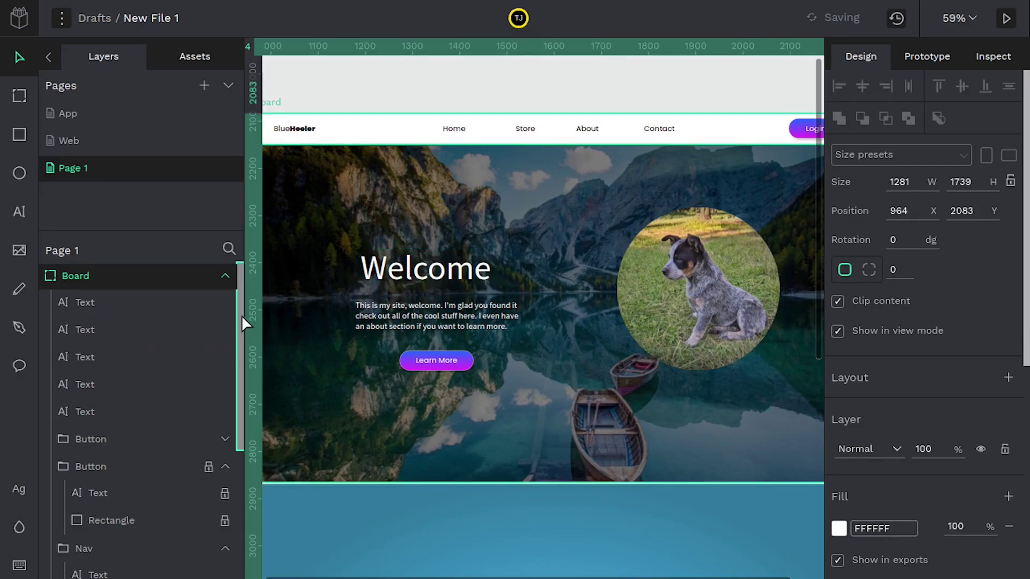
{"action": "left_click_drag", "start_coordinate": [241, 335], "coordinate": [22, 539]}
{"action": "left_click", "coordinate": [89, 567]}
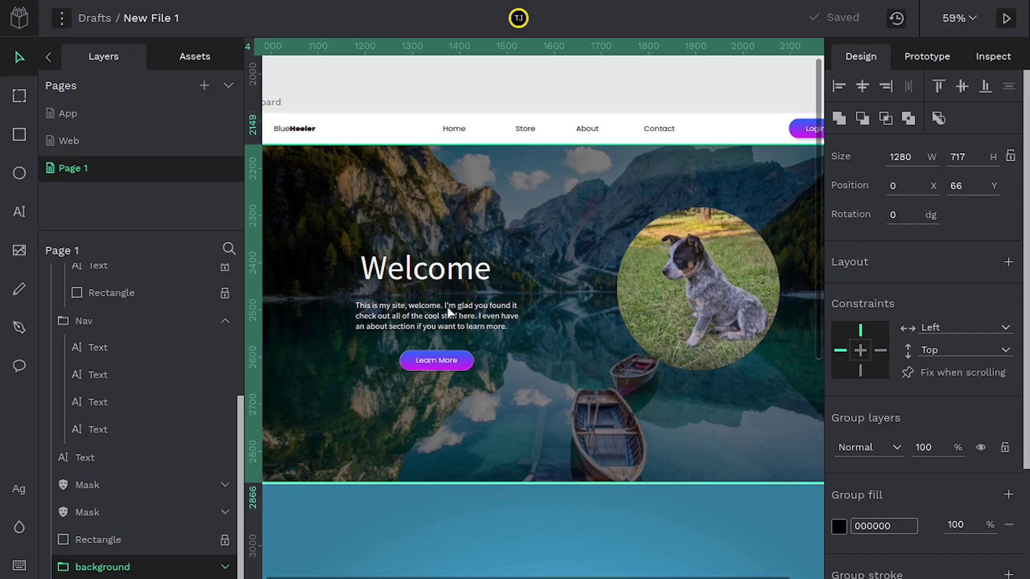
{"action": "key", "text": "Up"}
{"action": "key", "text": "Up"}
{"action": "key", "text": "Up"}
{"action": "key", "text": "Up"}
{"action": "key", "text": "Up"}
{"action": "key", "text": "Up"}
{"action": "key", "text": "Up"}
{"action": "key", "text": "Up"}
{"action": "key", "text": "Up"}
{"action": "key", "text": "Up"}
{"action": "key", "text": "Up"}
{"action": "key", "text": "Up"}
{"action": "key", "text": "Up"}
{"action": "key", "text": "Up"}
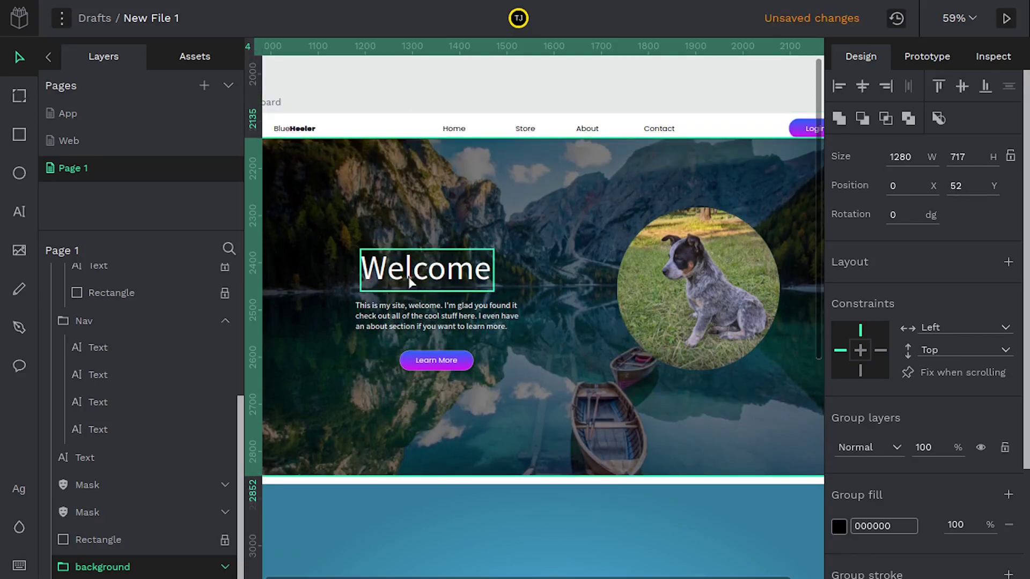
{"action": "key", "text": "Return"}
- Reposition the hero text, button and photo, then nudge the Welcome heading to X 190
{"action": "left_click", "coordinate": [426, 274]}
{"action": "mouse_move", "coordinate": [425, 274]}
{"action": "left_mouse_down"}
{"action": "mouse_move", "coordinate": [427, 164]}
{"action": "mouse_move", "coordinate": [405, 275]}
{"action": "left_mouse_up"}
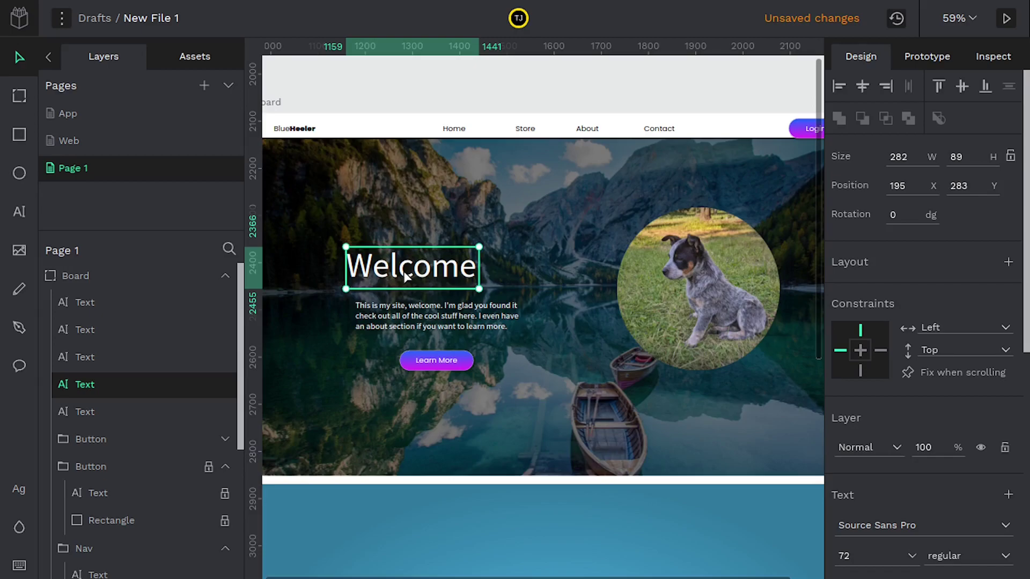
{"action": "left_click", "coordinate": [407, 301], "text": "shift"}
{"action": "left_click", "coordinate": [428, 362], "text": "shift"}
{"action": "left_click", "coordinate": [655, 303], "text": "shift"}
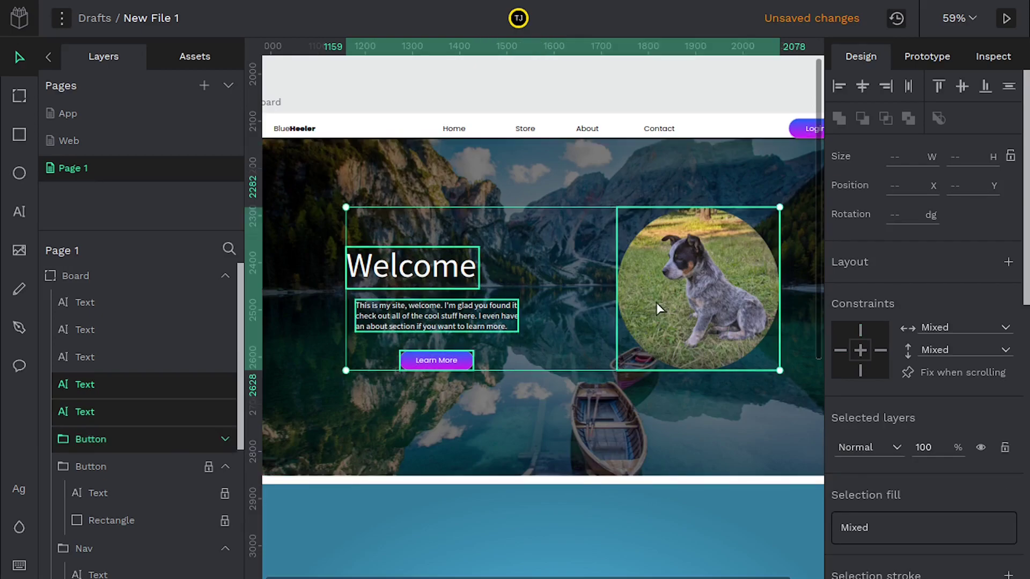
{"action": "left_click_drag", "start_coordinate": [675, 301], "coordinate": [646, 292]}
{"action": "left_click", "coordinate": [560, 409]}
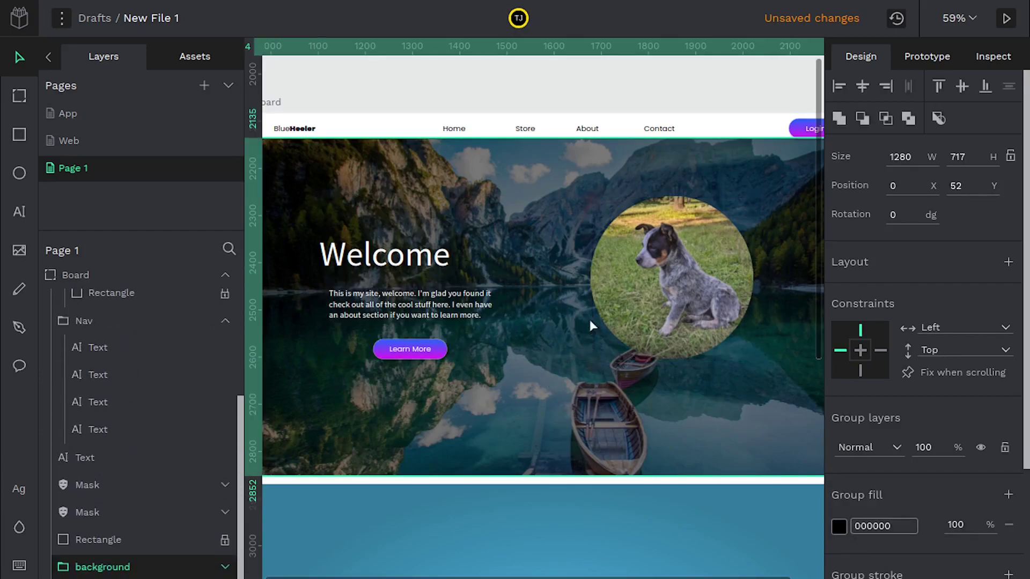
{"action": "left_click_drag", "start_coordinate": [376, 257], "coordinate": [399, 256]}
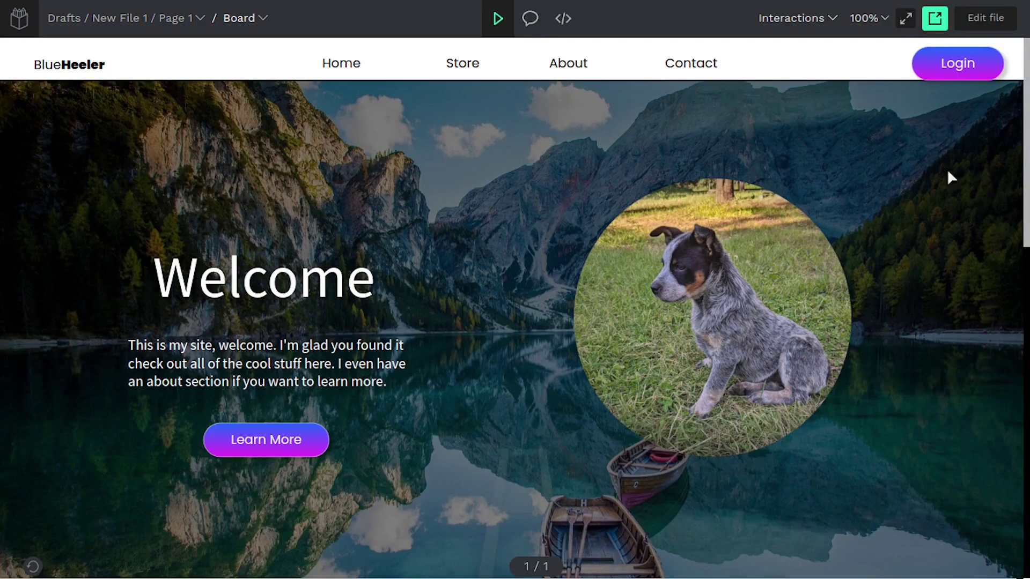
{"action": "scroll", "coordinate": [993, 242], "scroll_direction": "down", "scroll_amount": 6}
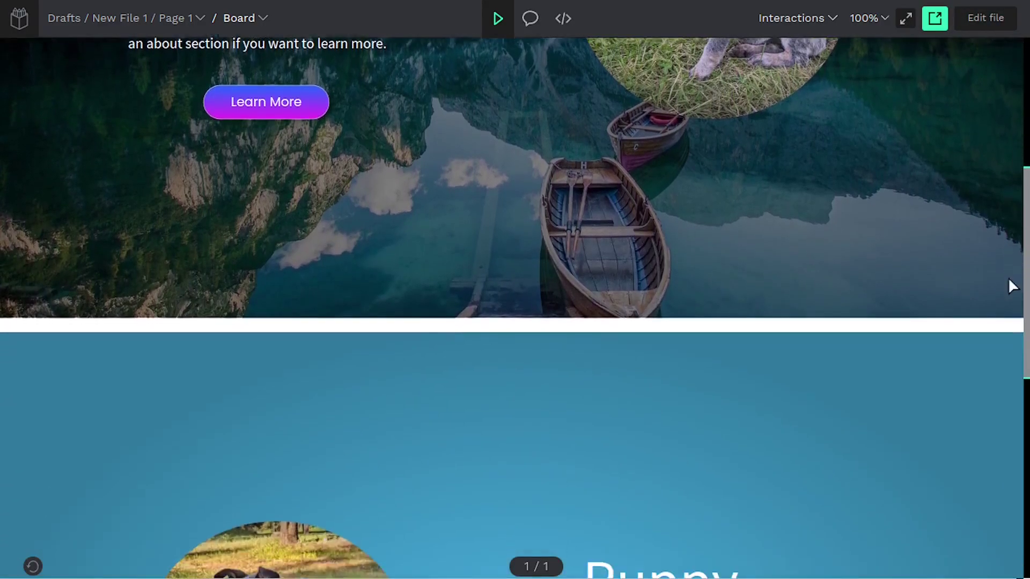
{"action": "scroll", "coordinate": [1008, 279], "scroll_direction": "down", "scroll_amount": 10}
{"action": "scroll", "coordinate": [1005, 279], "scroll_direction": "up", "scroll_amount": 16}
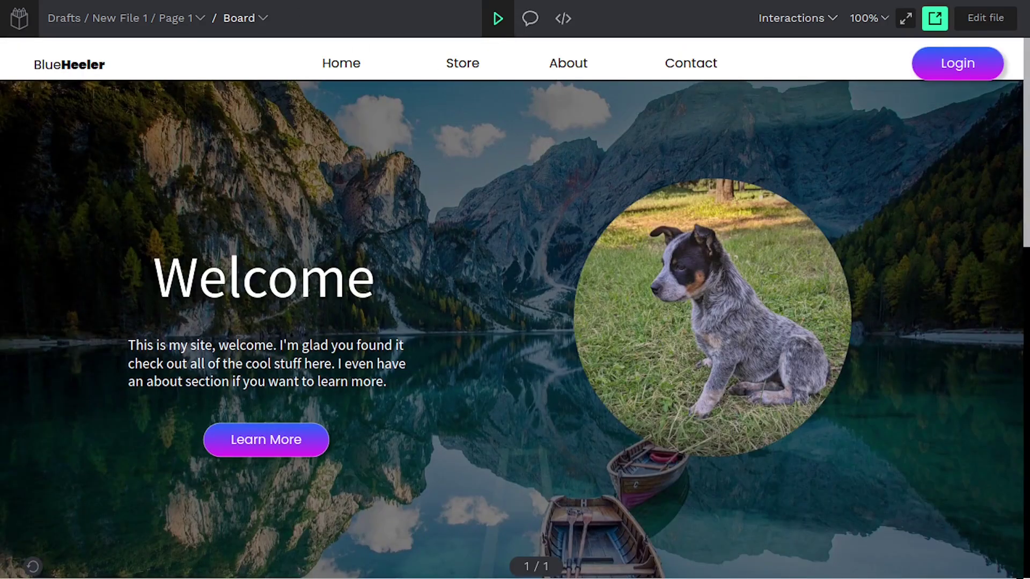
{"action": "left_click", "coordinate": [985, 18]}
{"action": "left_click", "coordinate": [503, 188]}
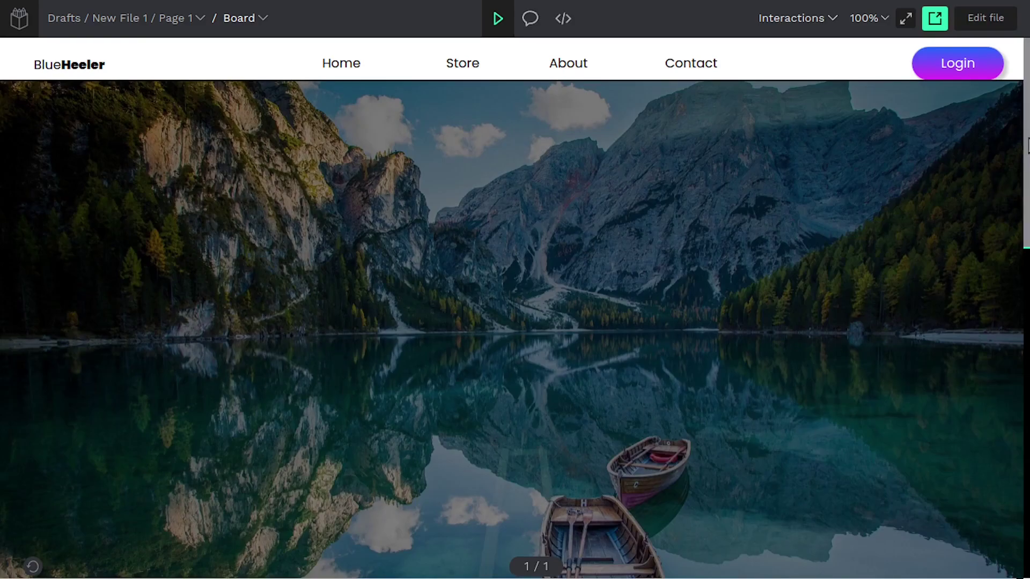
- Scroll the View mode preview to confirm the background stays fixed, then return to editing
{"action": "left_click_drag", "start_coordinate": [1025, 161], "coordinate": [1019, 134]}
{"action": "left_click", "coordinate": [985, 18]}
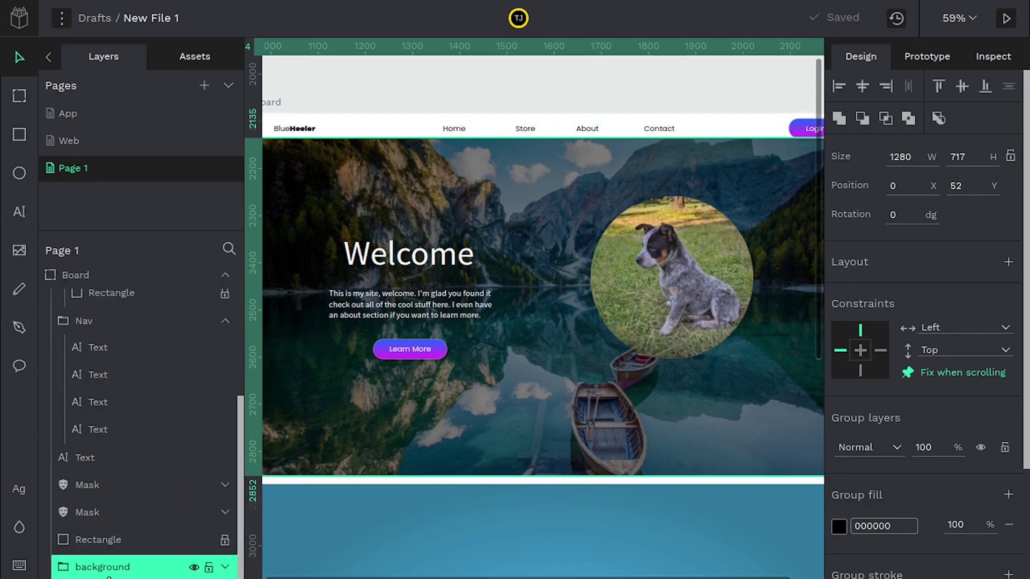
- Collapse the Layers sidebar and bring the top of the hero board into view
{"action": "scroll", "coordinate": [577, 269], "scroll_direction": "down", "scroll_amount": 3}
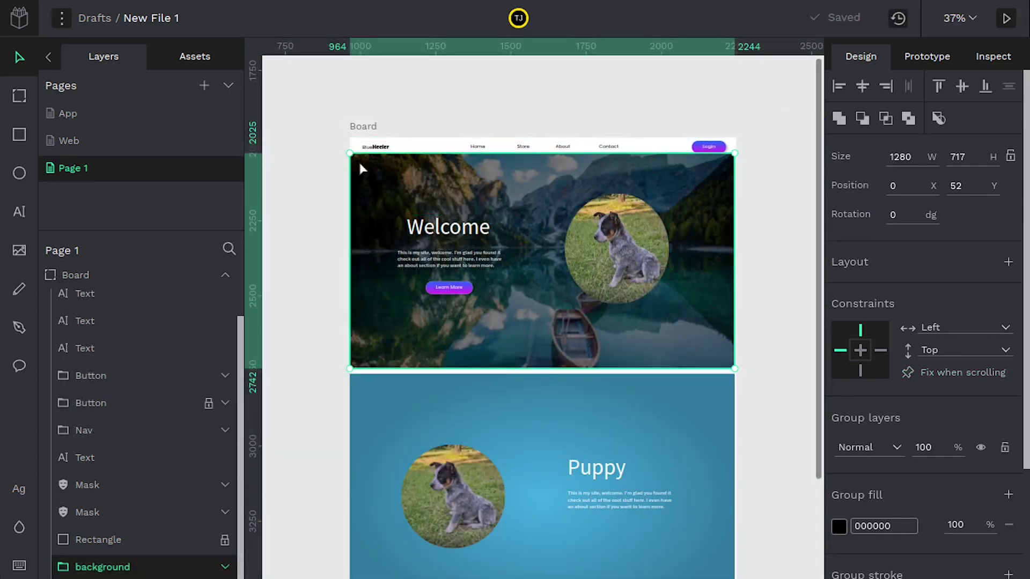
{"action": "left_click", "coordinate": [48, 57]}
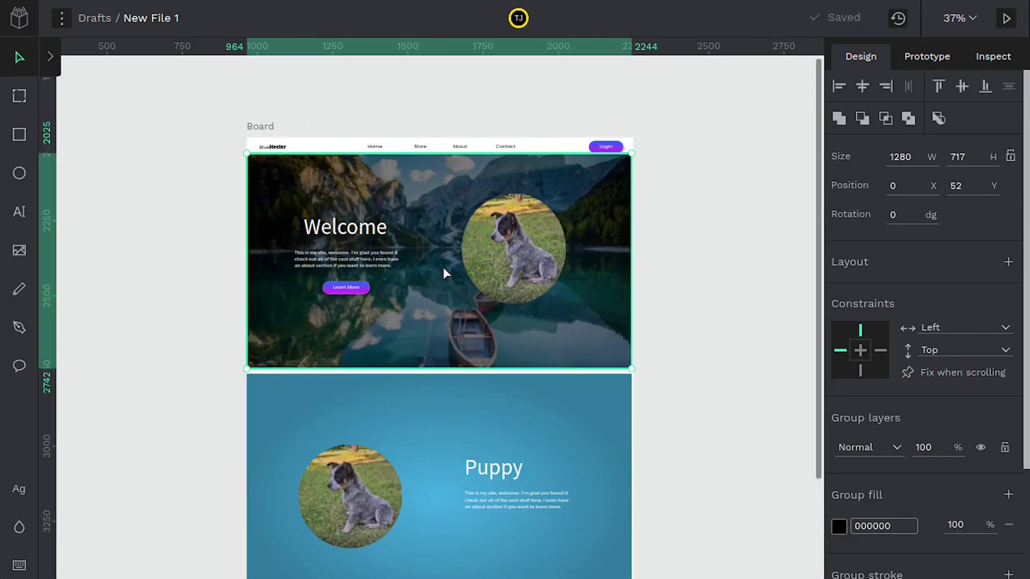
{"action": "scroll", "coordinate": [440, 302], "scroll_direction": "down", "scroll_amount": 2}
{"action": "scroll", "coordinate": [442, 278], "scroll_direction": "up", "scroll_amount": 5}
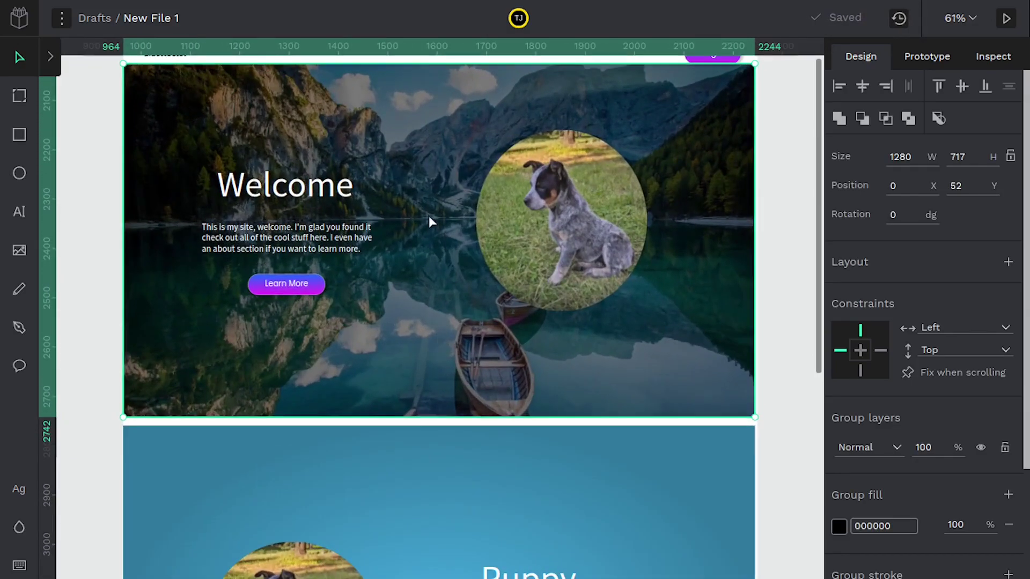
{"action": "left_click_drag", "start_coordinate": [429, 215], "coordinate": [426, 296]}
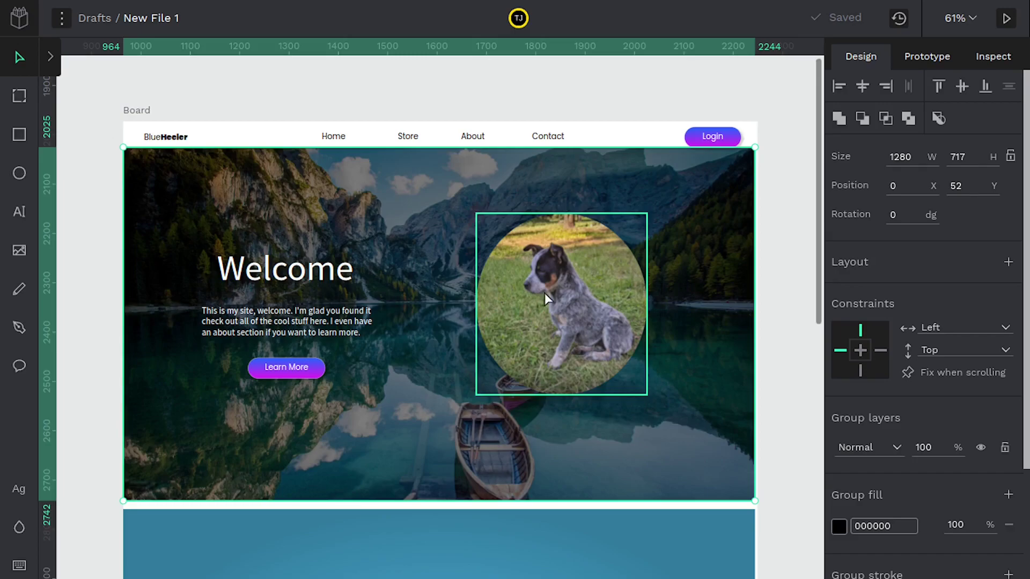
- Open the context menu for the nav links group, then dismiss it and clear the selection
{"action": "left_click", "coordinate": [408, 139]}
{"action": "right_click", "coordinate": [407, 142]}
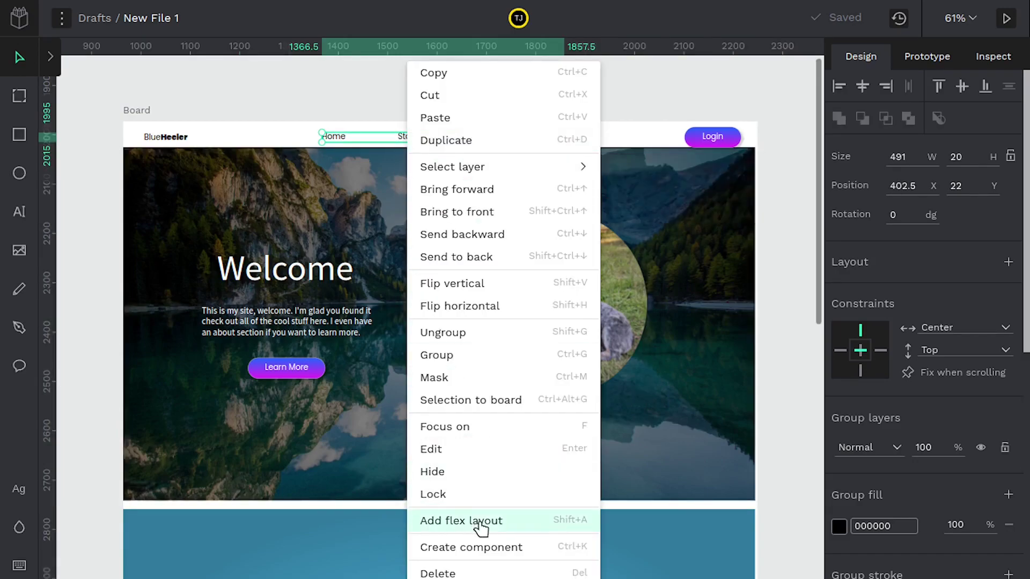
{"action": "left_click", "coordinate": [773, 409]}
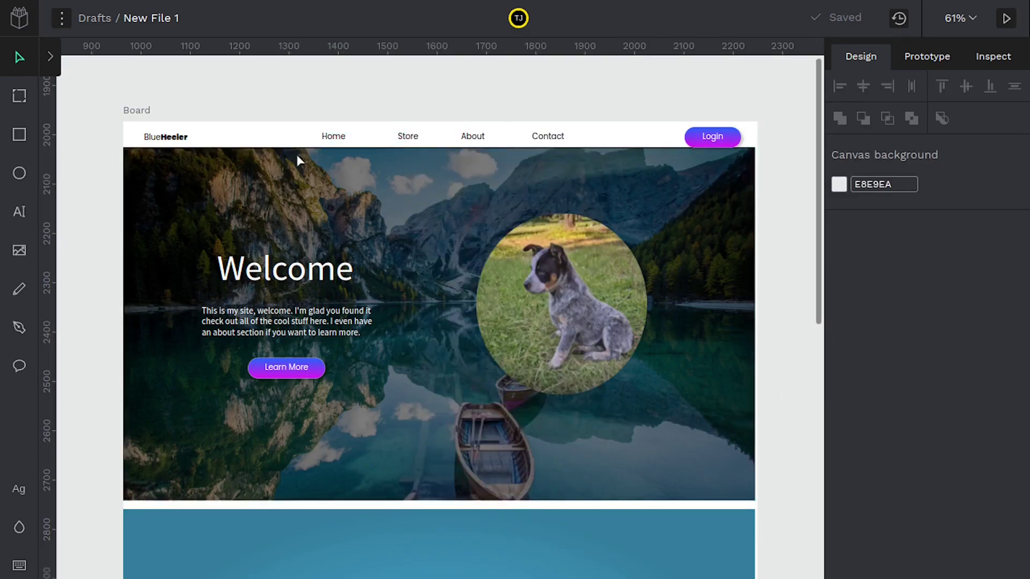
- Stretch the circular dog image group from its corner into a wide oval
{"action": "left_click", "coordinate": [284, 279]}
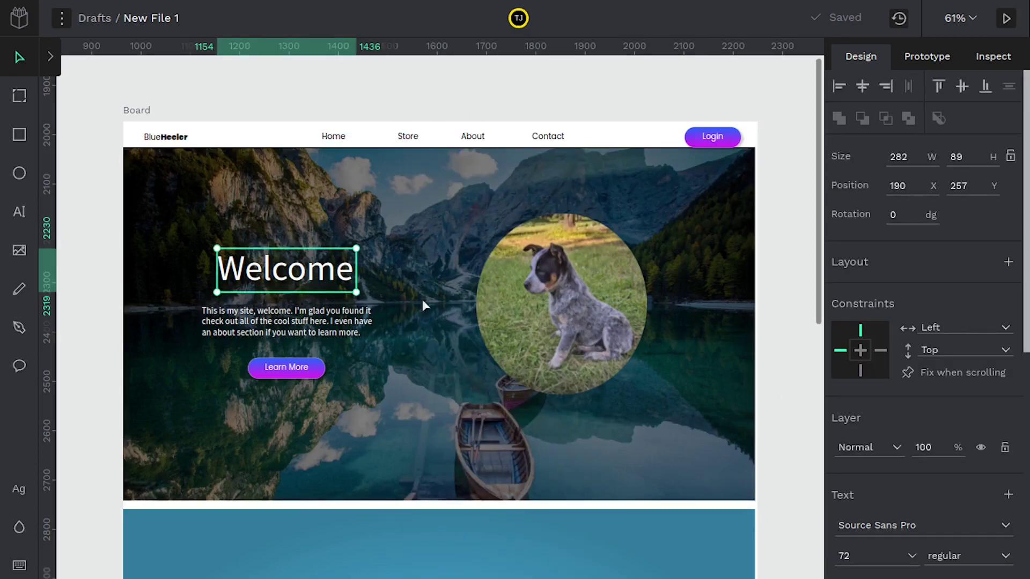
{"action": "left_click", "coordinate": [521, 298]}
{"action": "left_click_drag", "start_coordinate": [647, 395], "coordinate": [418, 248]}
{"action": "left_click_drag", "start_coordinate": [498, 288], "coordinate": [632, 339]}
- Set the Welcome heading's horizontal and vertical constraints to Scale
{"action": "left_click", "coordinate": [335, 275]}
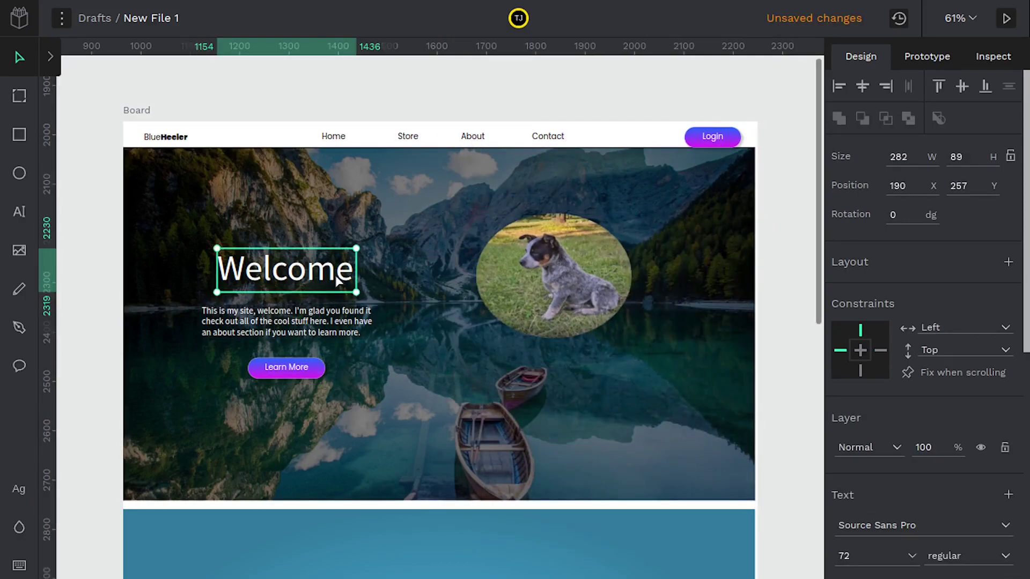
{"action": "mouse_move", "coordinate": [358, 293]}
{"action": "left_mouse_down"}
{"action": "mouse_move", "coordinate": [534, 475]}
{"action": "mouse_move", "coordinate": [347, 287]}
{"action": "mouse_move", "coordinate": [506, 432]}
{"action": "mouse_move", "coordinate": [369, 317]}
{"action": "mouse_move", "coordinate": [360, 293]}
{"action": "left_mouse_up"}
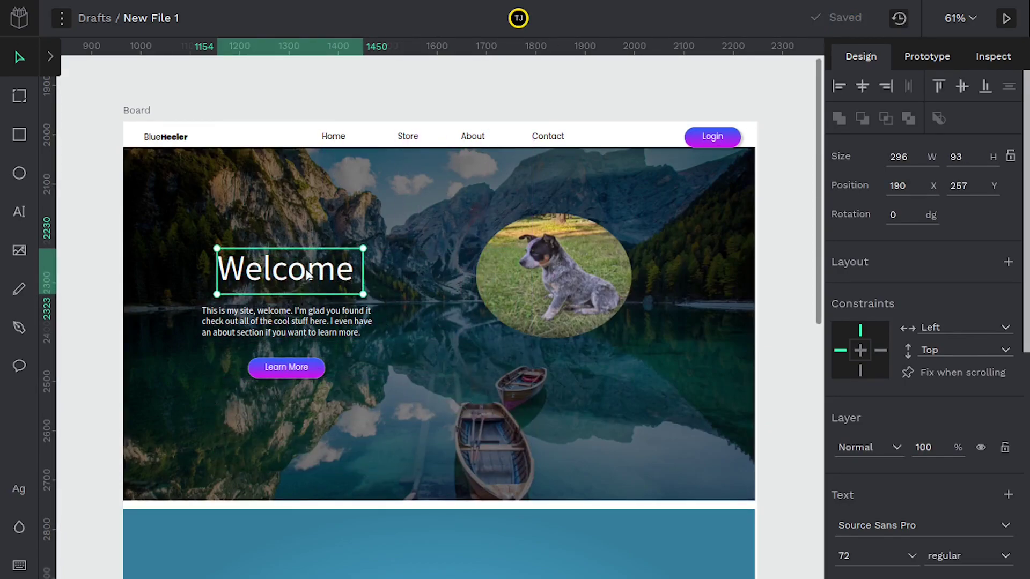
{"action": "left_click", "coordinate": [944, 325]}
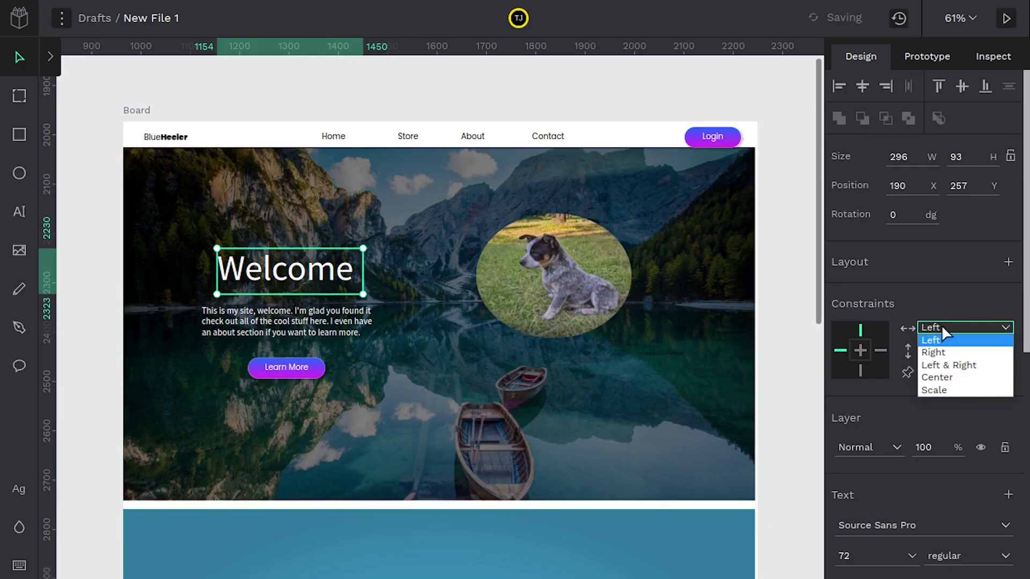
{"action": "left_click", "coordinate": [933, 390]}
{"action": "left_click", "coordinate": [937, 349]}
{"action": "left_click", "coordinate": [937, 412]}
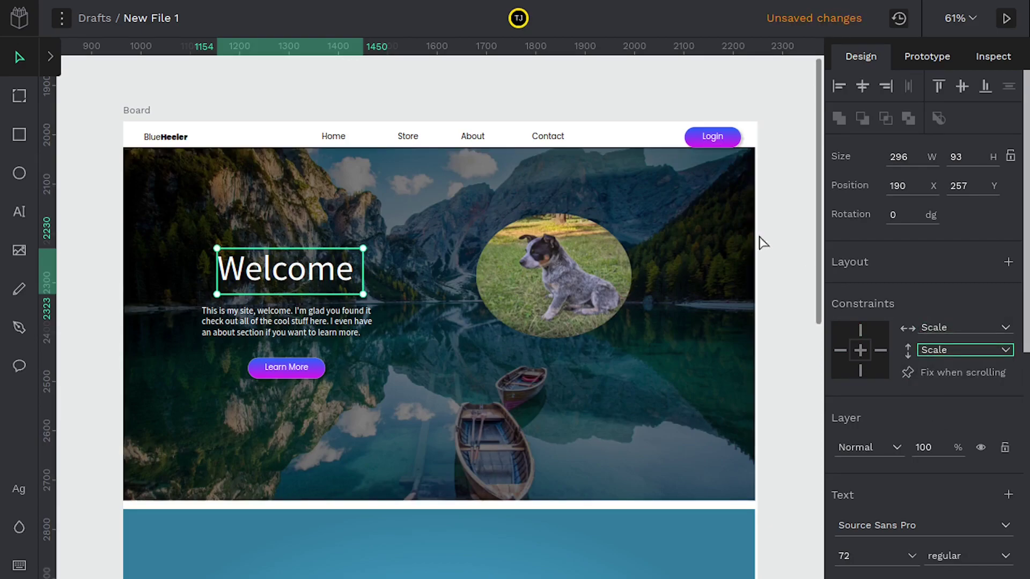
{"action": "left_click", "coordinate": [623, 138]}
- Drag the Board's top-right corner inward to narrow it, then check the Welcome heading's scaled size
{"action": "left_click", "coordinate": [695, 135]}
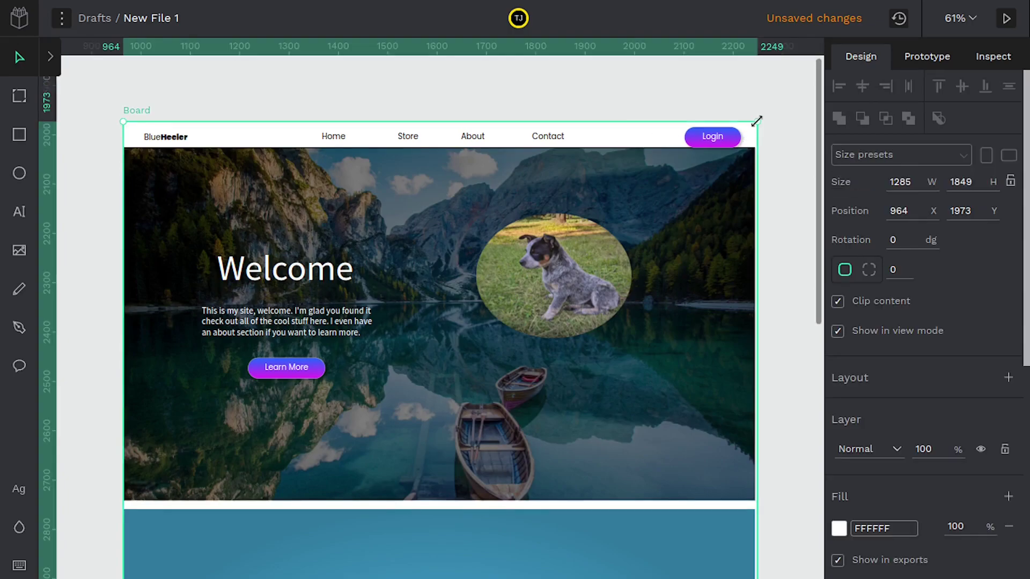
{"action": "left_click_drag", "start_coordinate": [756, 121], "coordinate": [452, 267]}
{"action": "left_click", "coordinate": [231, 376]}
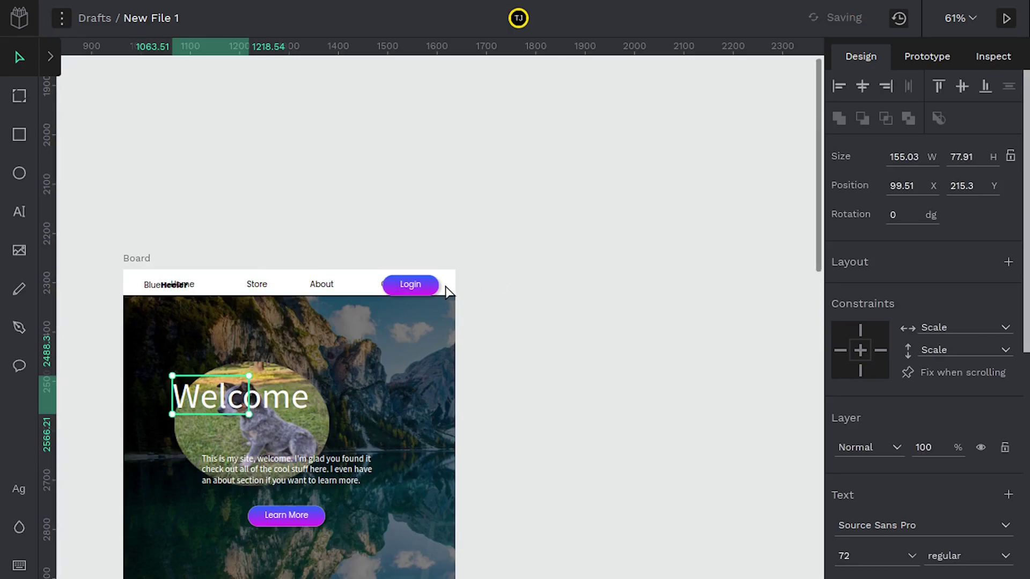
{"action": "left_click", "coordinate": [457, 297]}
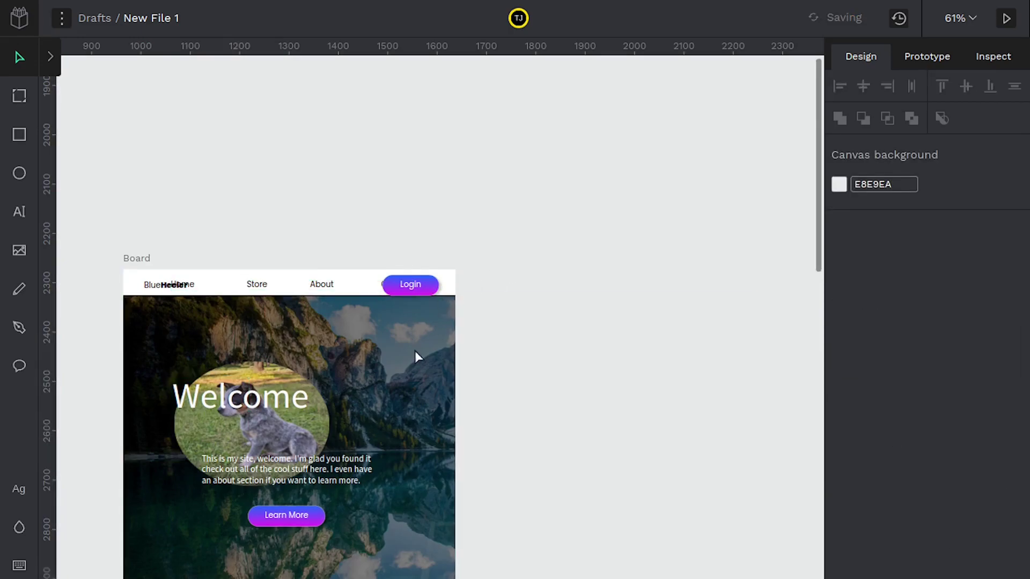
- Select the hero background group and pan around the canvas to inspect the narrowed board
{"action": "left_click", "coordinate": [368, 336]}
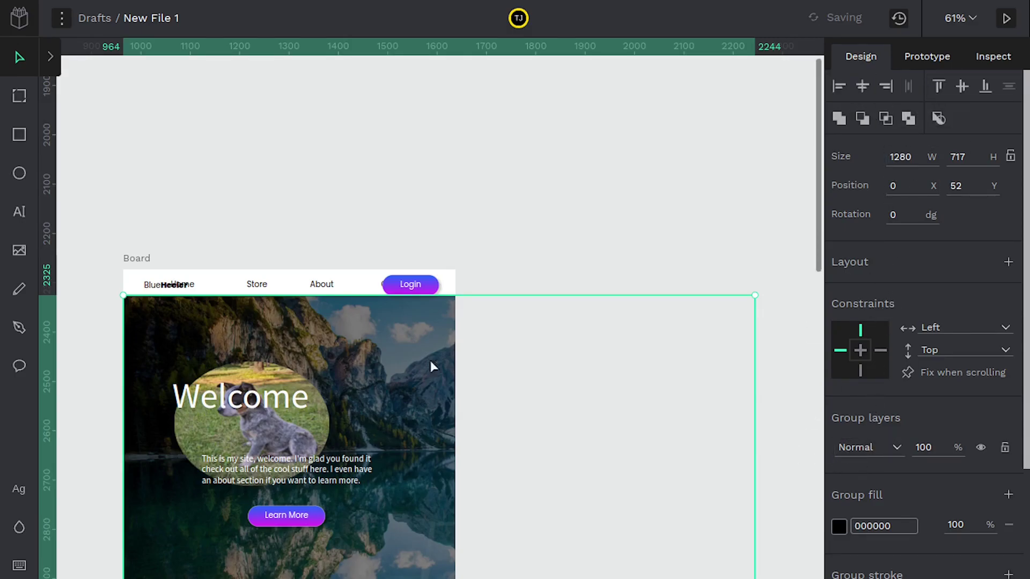
{"action": "scroll", "coordinate": [430, 361], "scroll_direction": "down", "scroll_amount": 6}
{"action": "scroll", "coordinate": [430, 360], "scroll_direction": "left", "scroll_amount": 2}
{"action": "scroll", "coordinate": [404, 132], "scroll_direction": "down", "scroll_amount": 3}
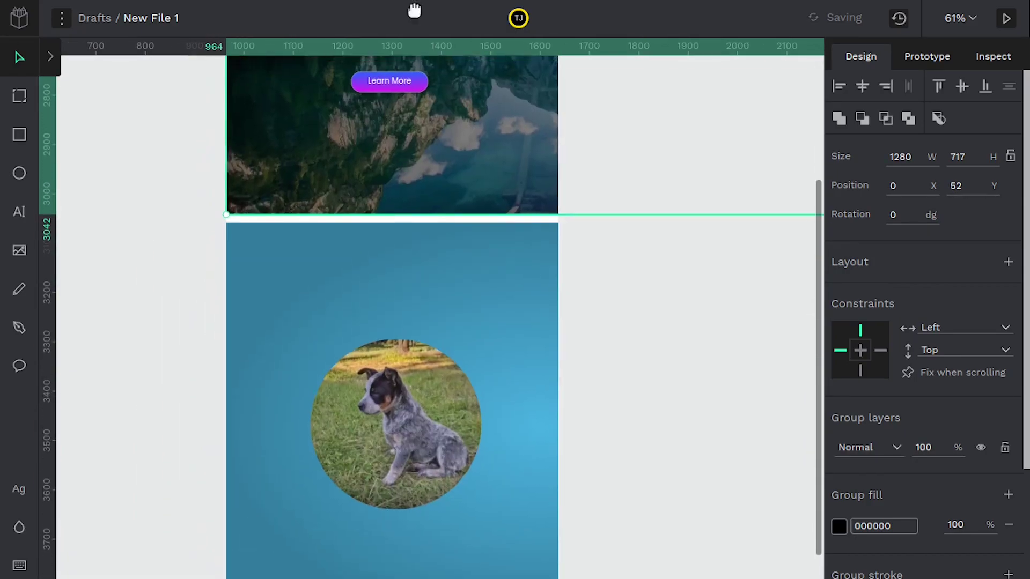
{"action": "scroll", "coordinate": [435, 259], "scroll_direction": "up", "scroll_amount": 5}
{"action": "scroll", "coordinate": [435, 259], "scroll_direction": "left", "scroll_amount": 1}
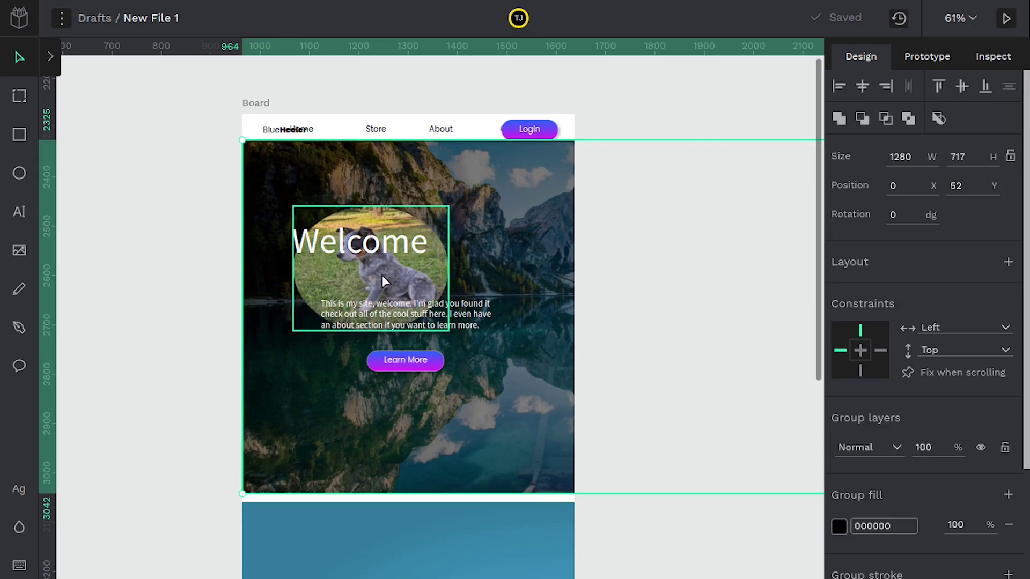
{"action": "scroll", "coordinate": [427, 236], "scroll_direction": "down", "scroll_amount": 1}
{"action": "scroll", "coordinate": [427, 236], "scroll_direction": "left", "scroll_amount": 1}
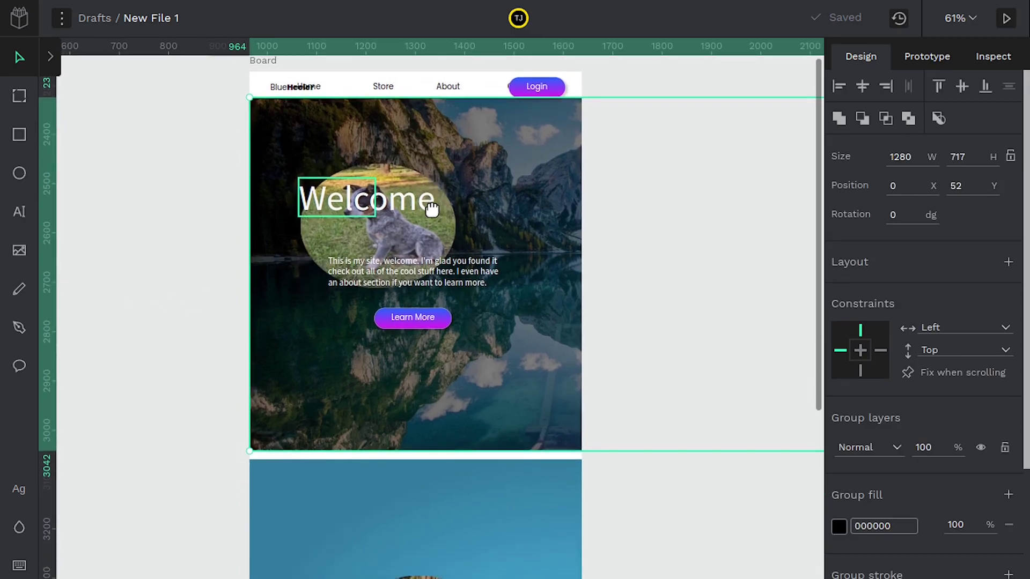